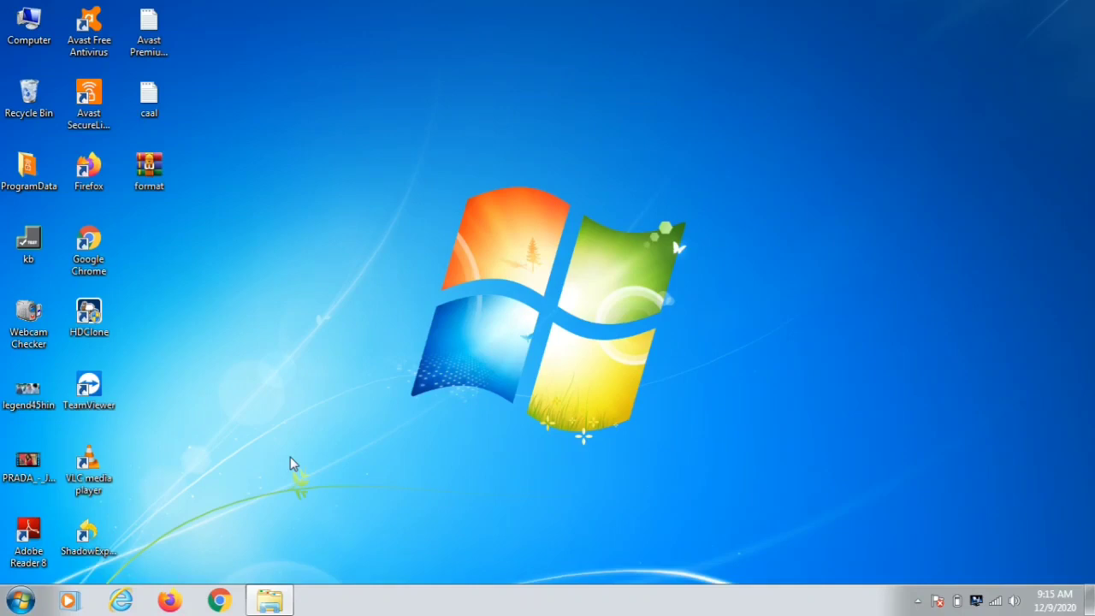
- Search the Start menu for 'note' and run Notepad as administrator
left_click(20, 600)
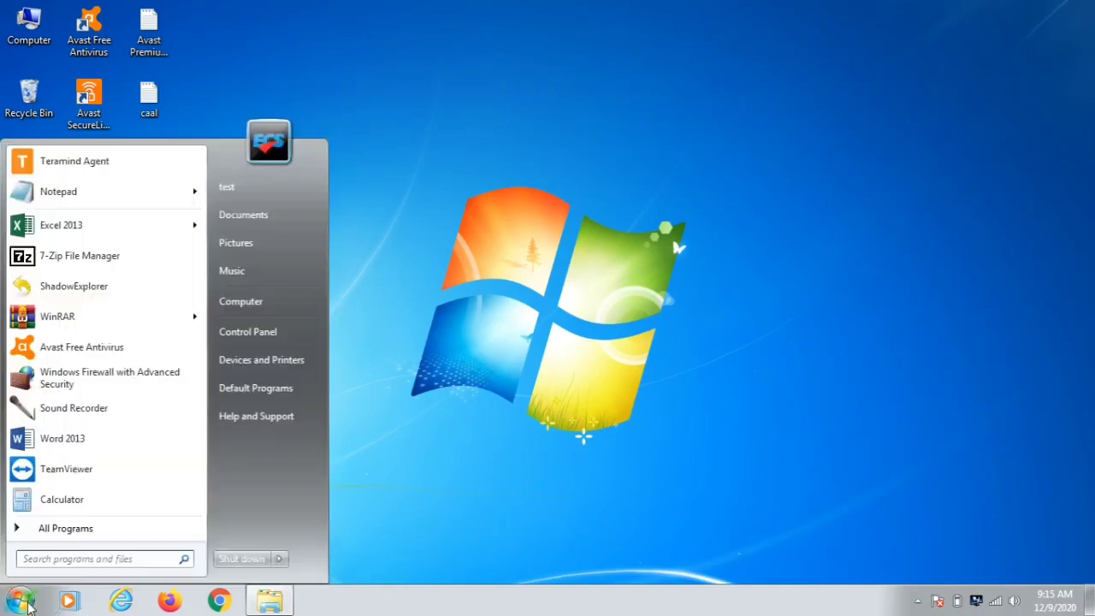
left_click(73, 559)
type("note")
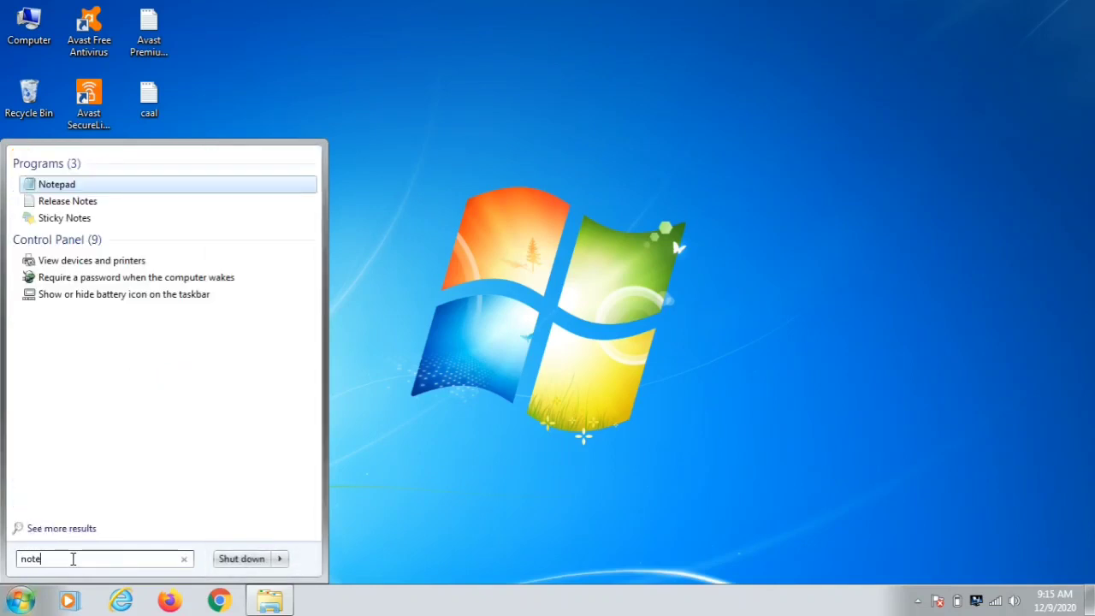
right_click(113, 193)
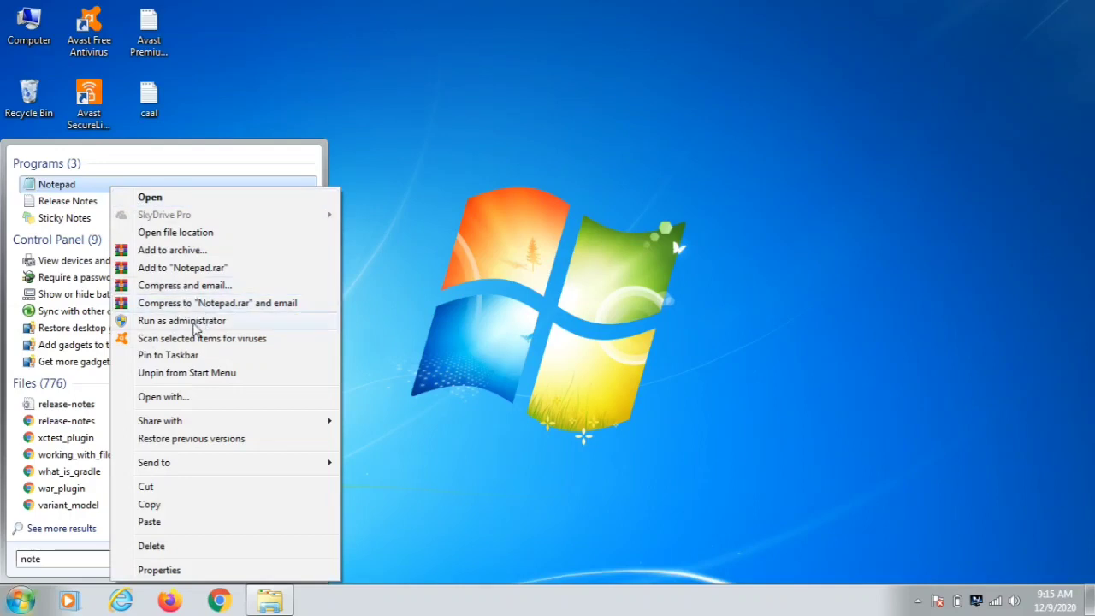
left_click(193, 321)
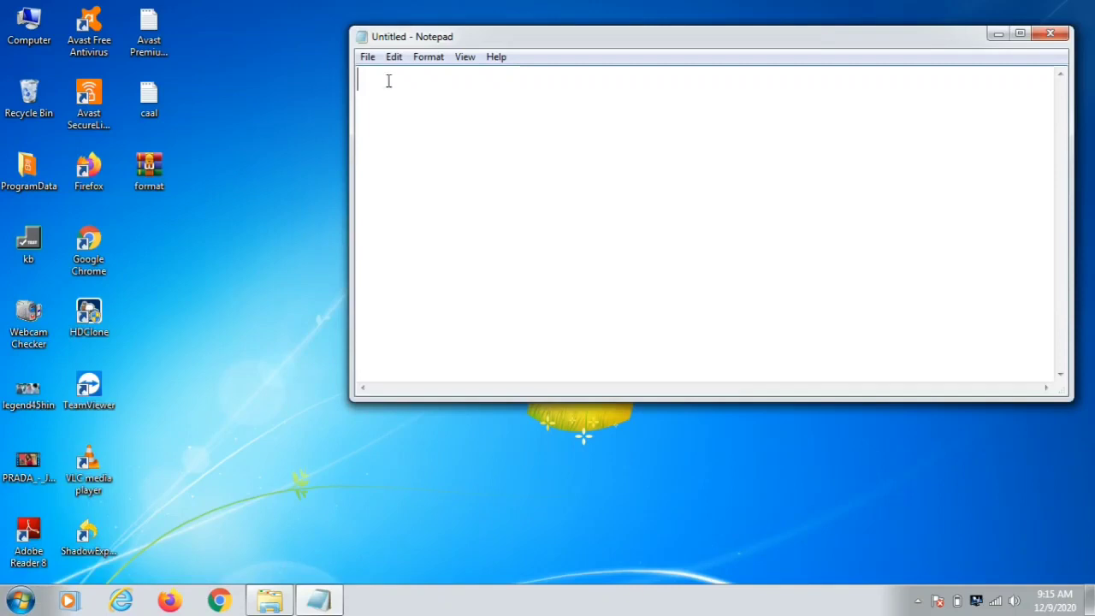
- In Notepad's Open dialog, browse to C:\Windows\System32\drivers\etc
left_click(368, 57)
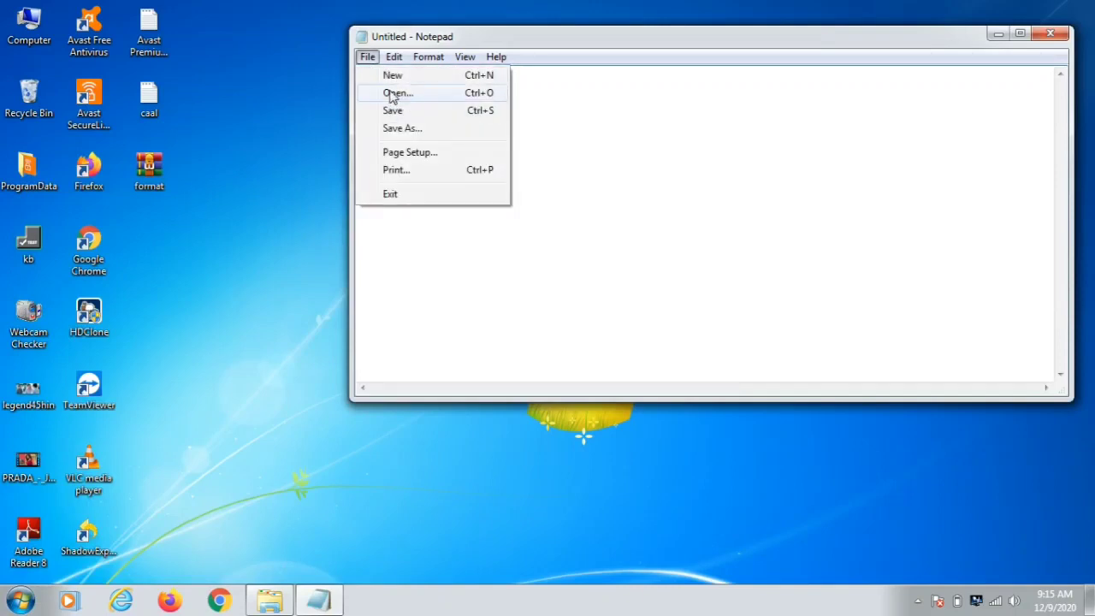
left_click(393, 94)
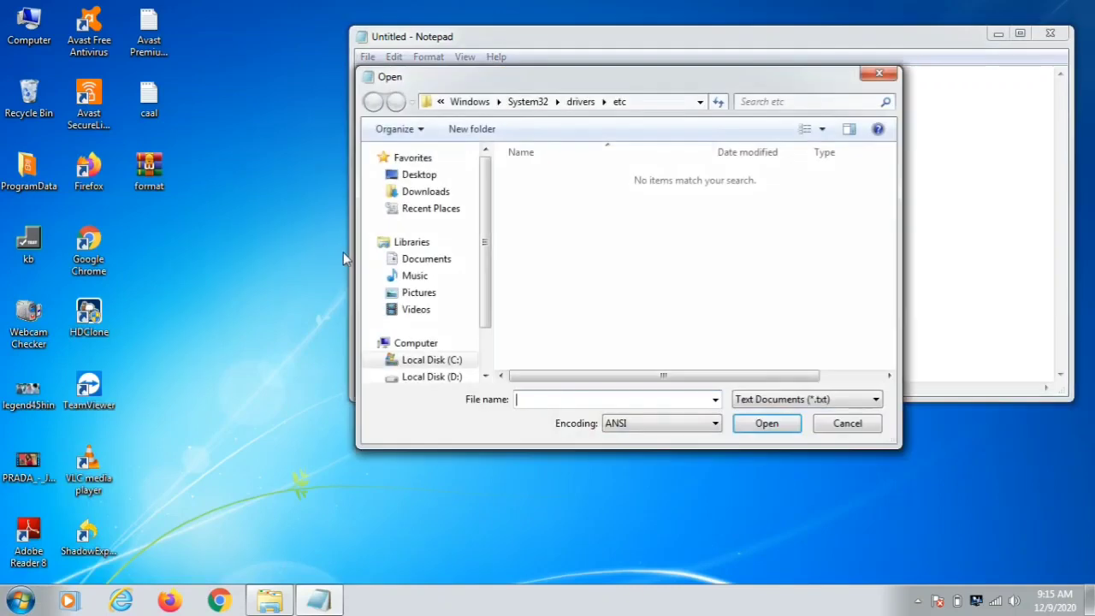
left_click(432, 360)
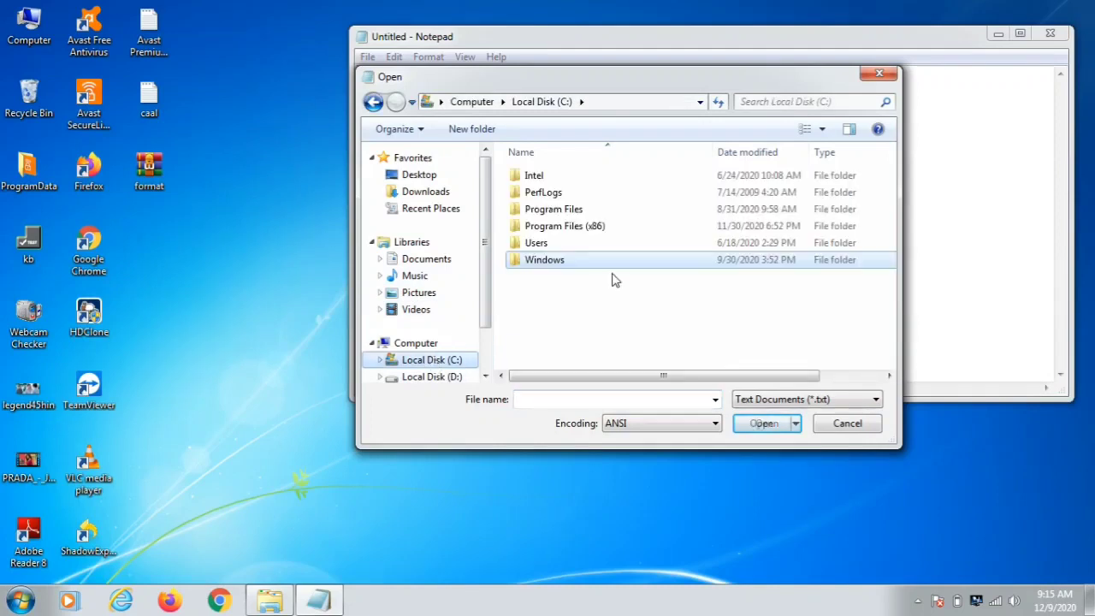
double_click(557, 263)
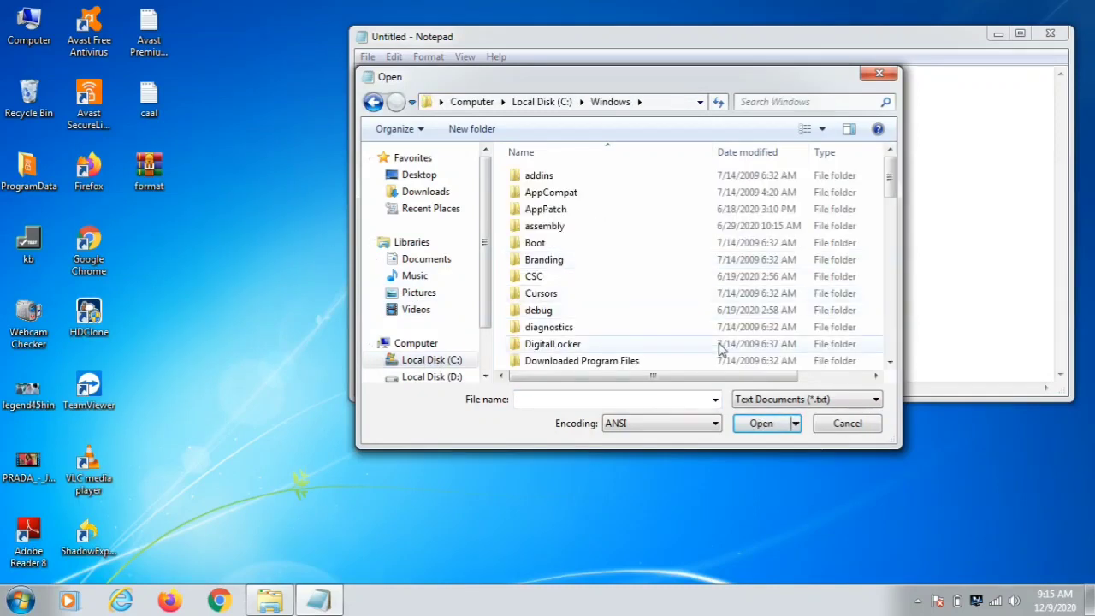
left_click_drag(889, 184, 897, 333)
double_click(556, 215)
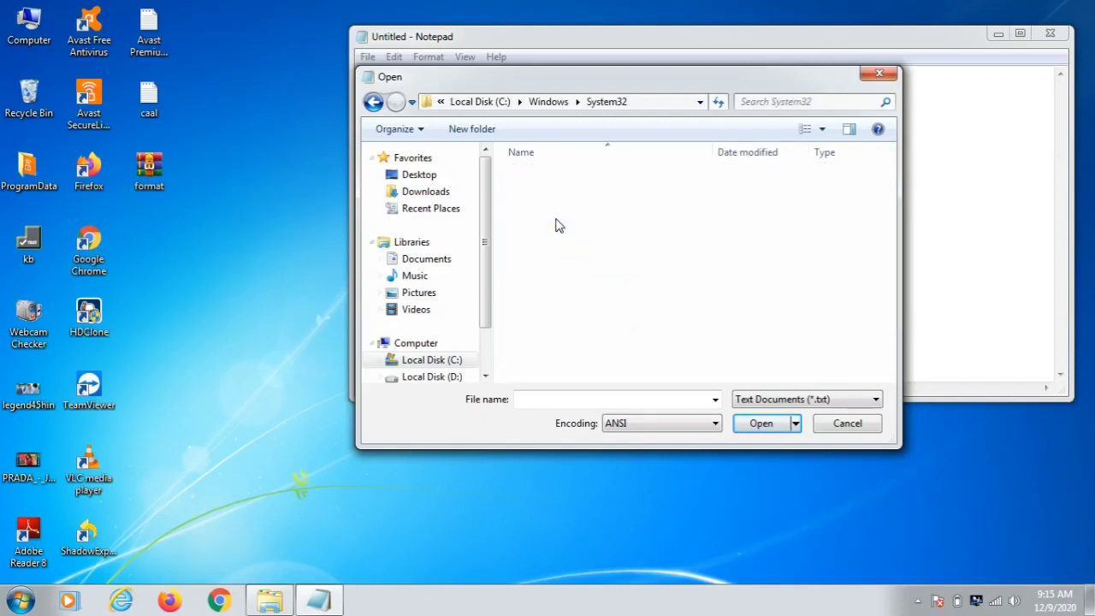
left_click_drag(890, 169, 890, 200)
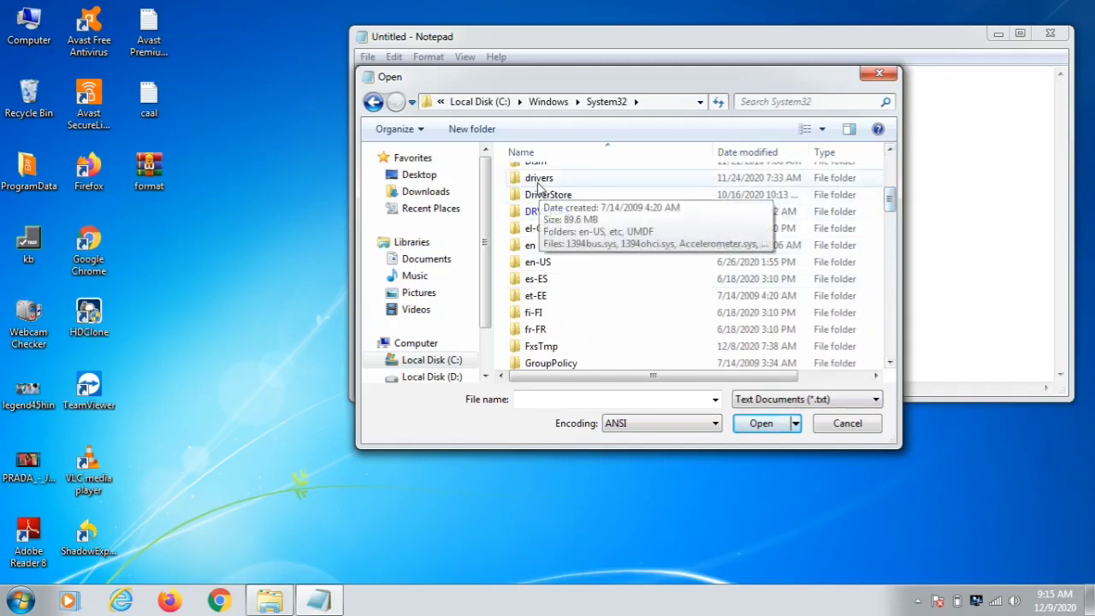
double_click(537, 181)
double_click(542, 204)
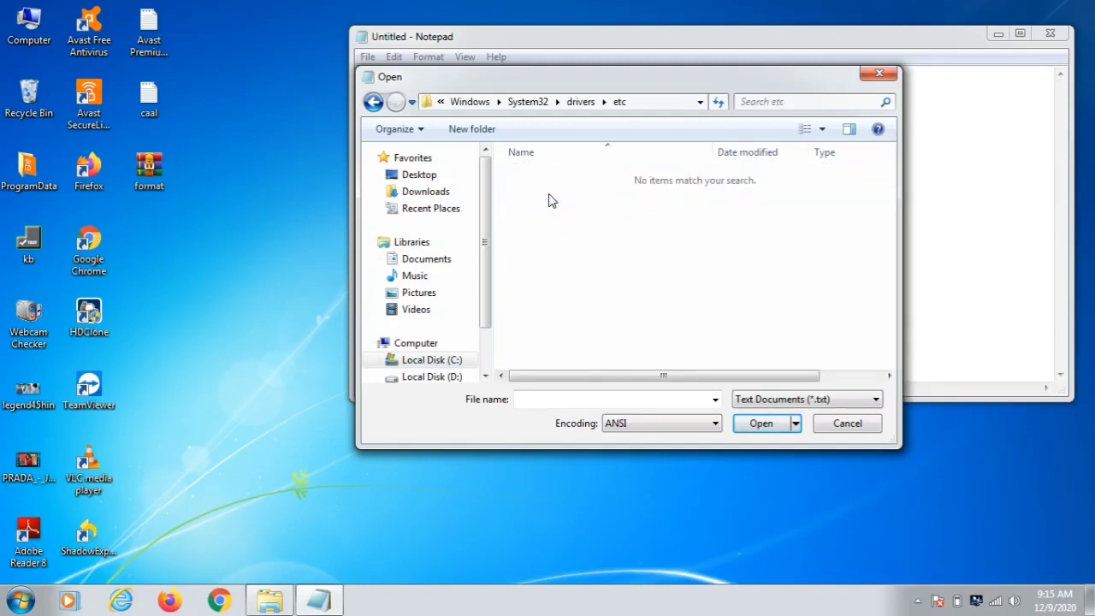
- Show All Files and open the hosts file
left_click(763, 402)
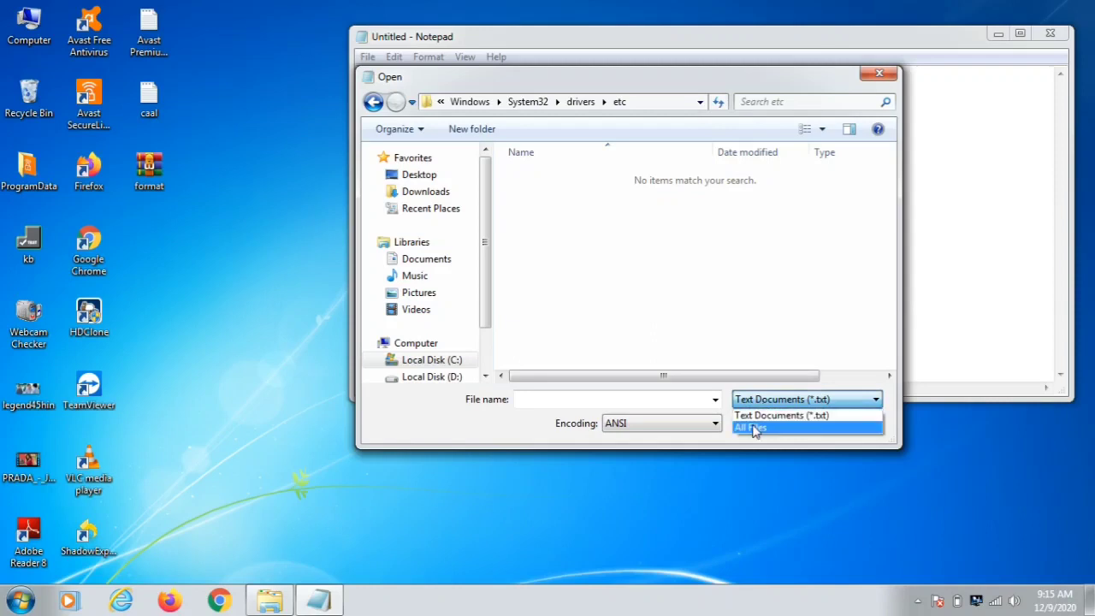
left_click(753, 427)
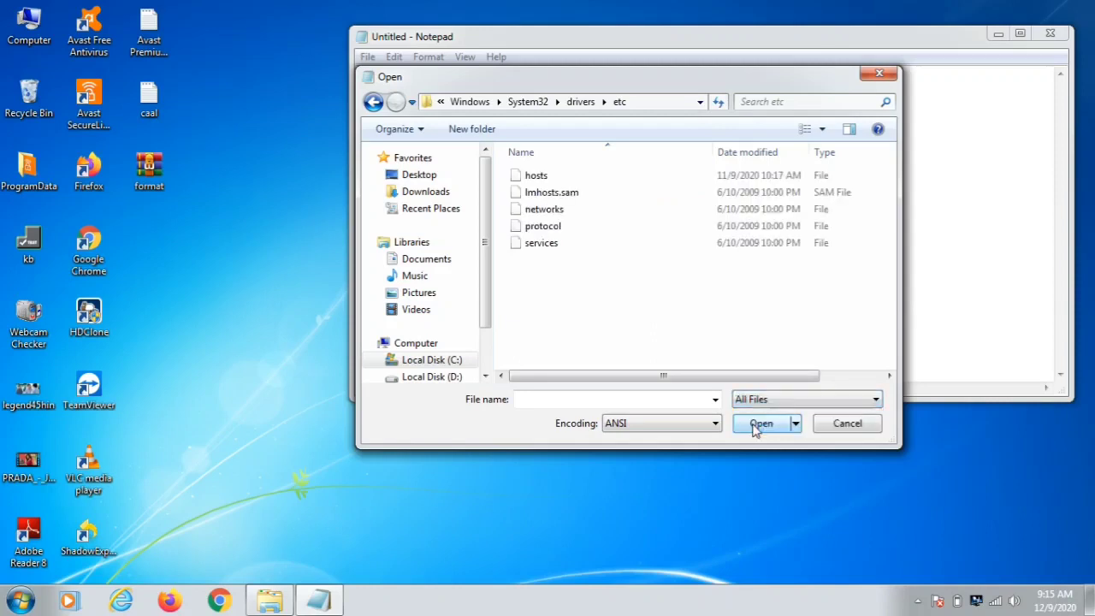
left_click(539, 181)
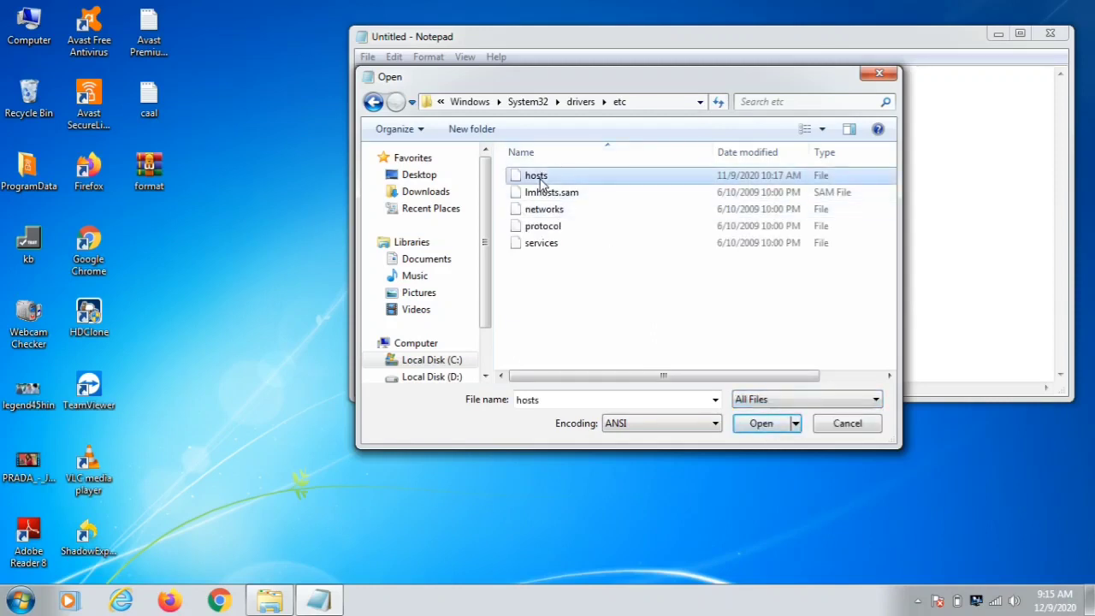
left_click(757, 425)
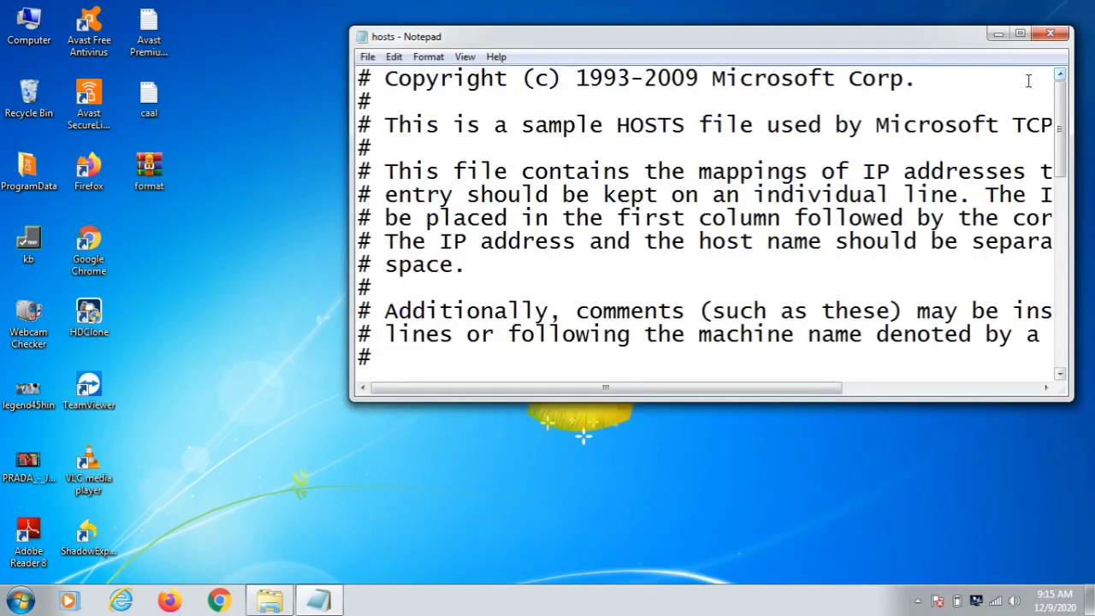
- Maximize Notepad and select the example and localhost lines of hosts
left_click(1020, 33)
left_click_drag(521, 502, 29, 349)
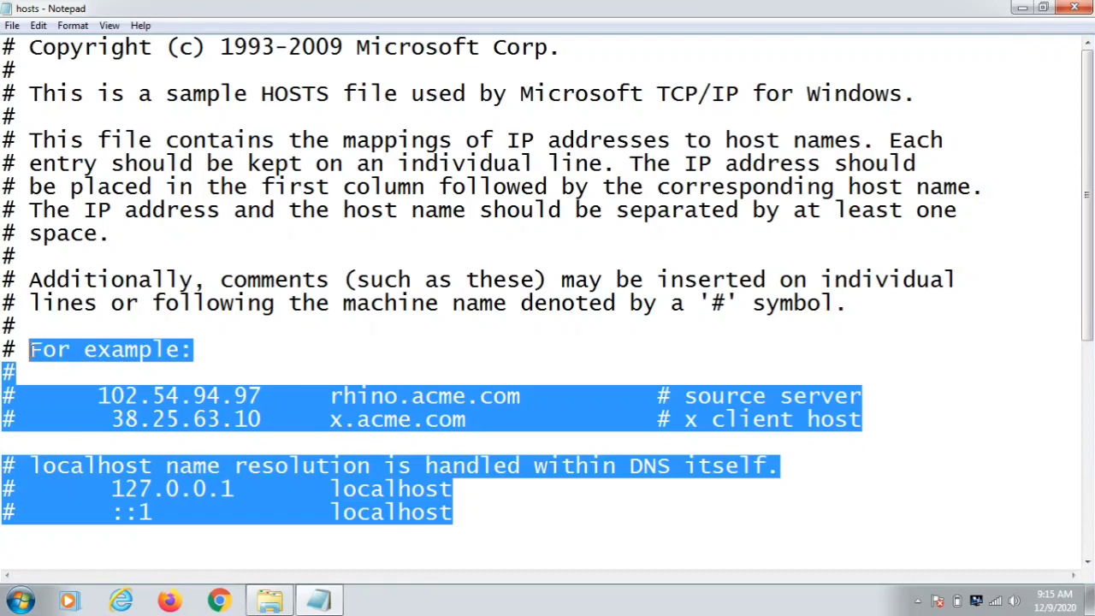
left_click(452, 511)
key("Down")
key("Down")
key("Down")
key("Down")
key("Down")
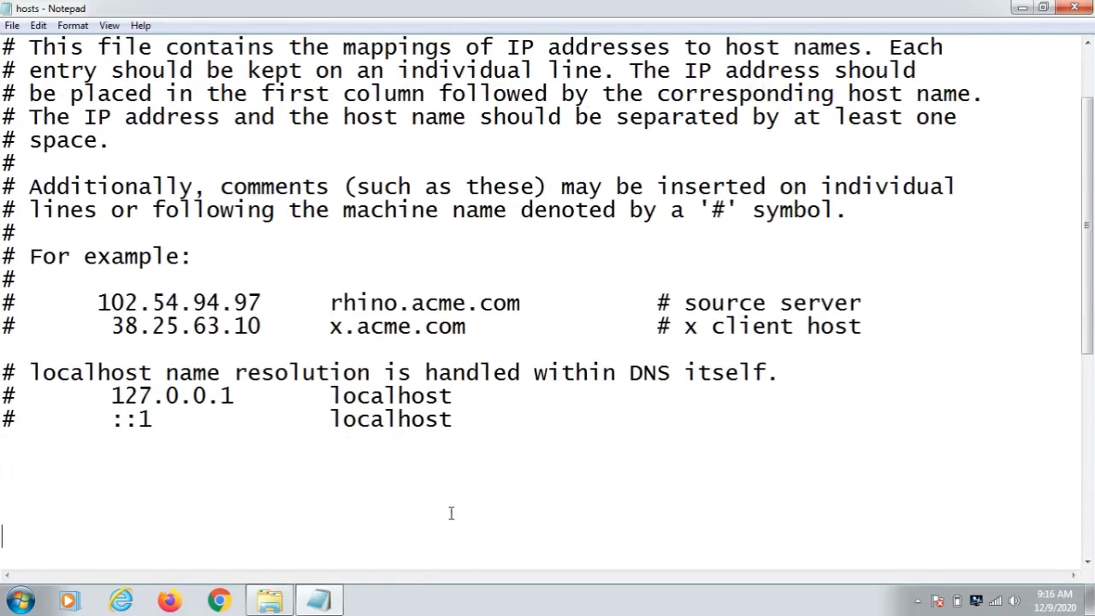
left_click_drag(453, 421, 98, 302)
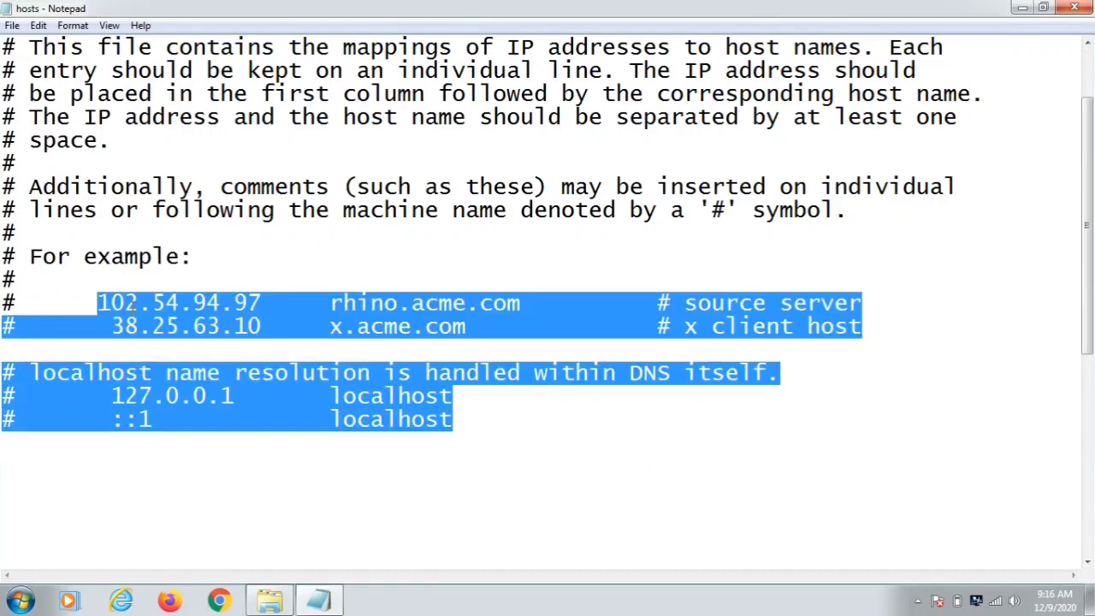
- Cancel the edit menu without deleting anything, check the File menu, then minimize Notepad
right_click(131, 304)
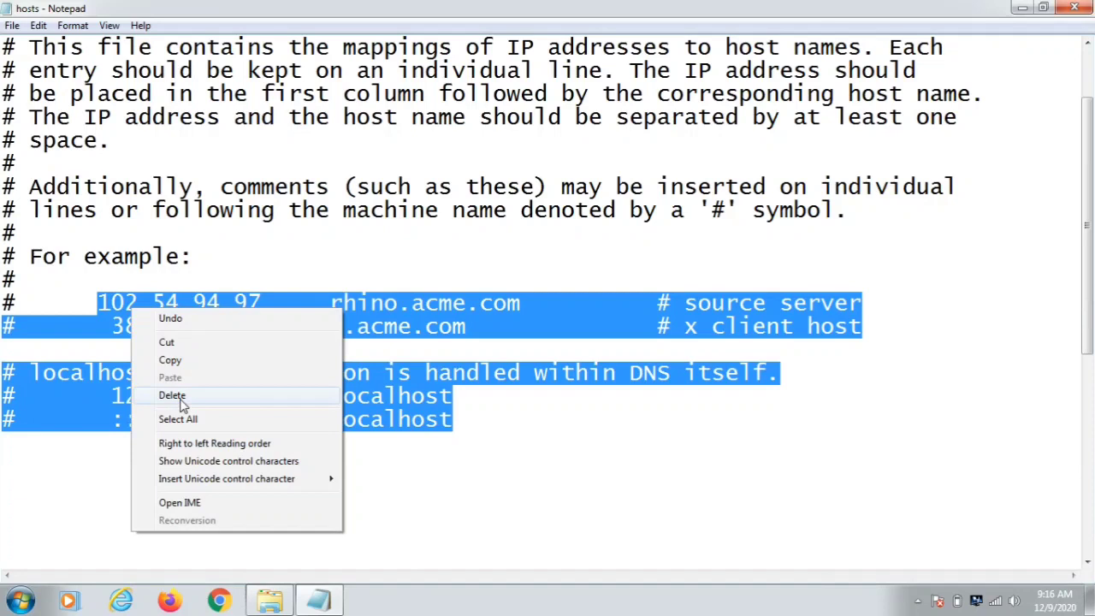
left_click(421, 253)
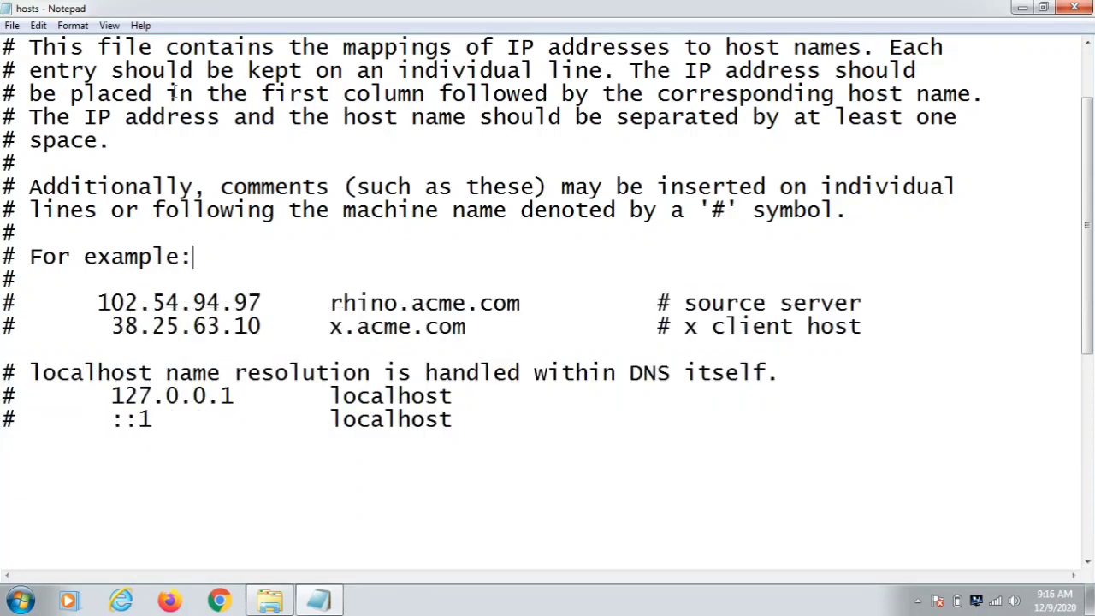
left_click(11, 24)
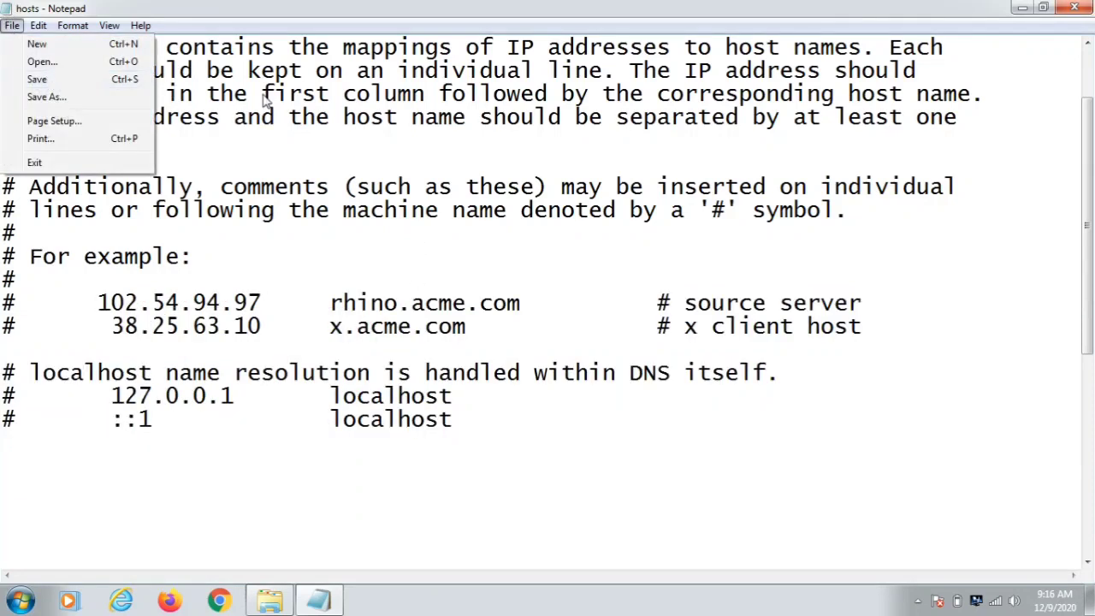
left_click(364, 157)
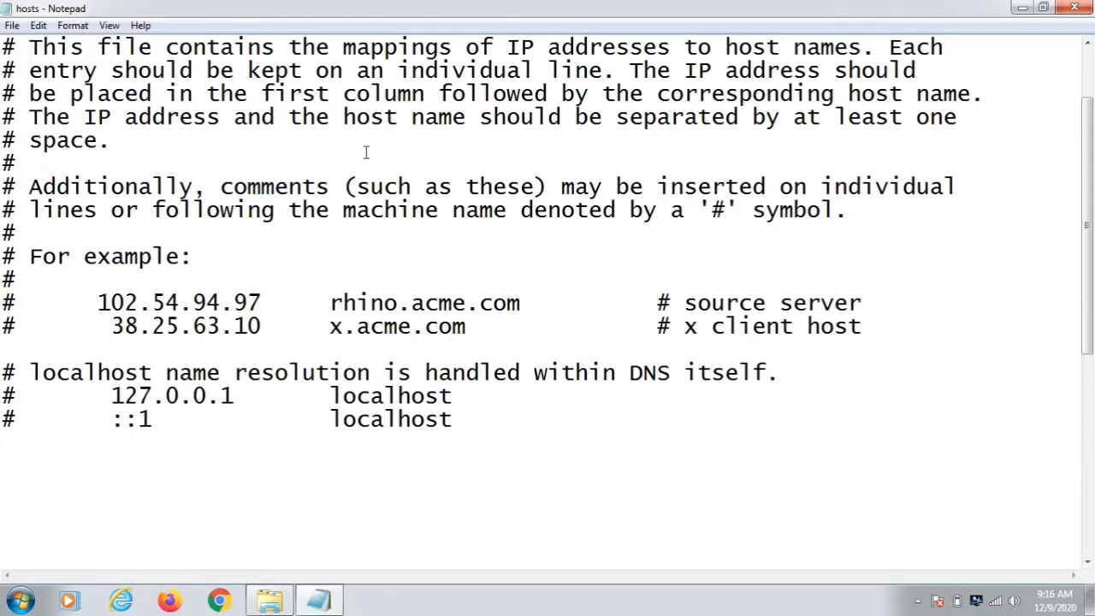
left_click(1021, 8)
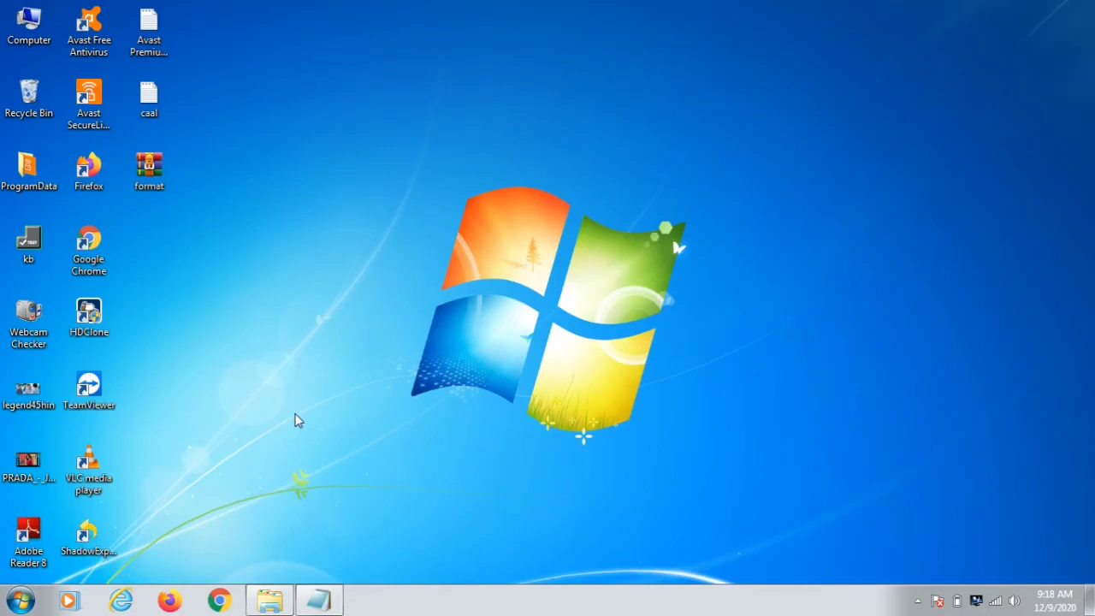
- Run rstrui.exe from the Run dialog to launch System Restore
key("super+r")
key("BackSpace")
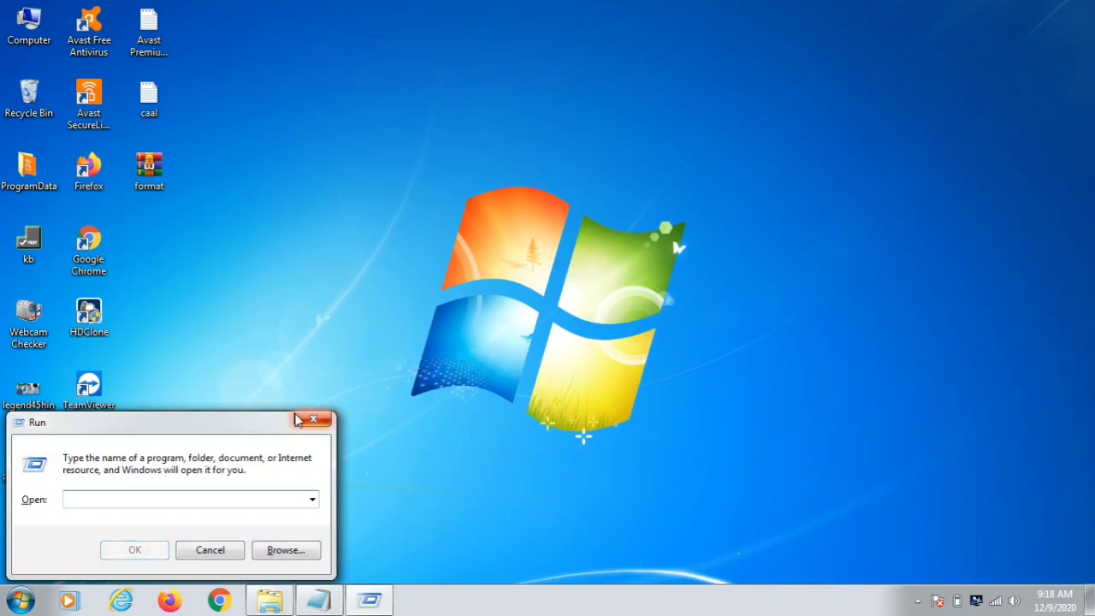
type("rstru")
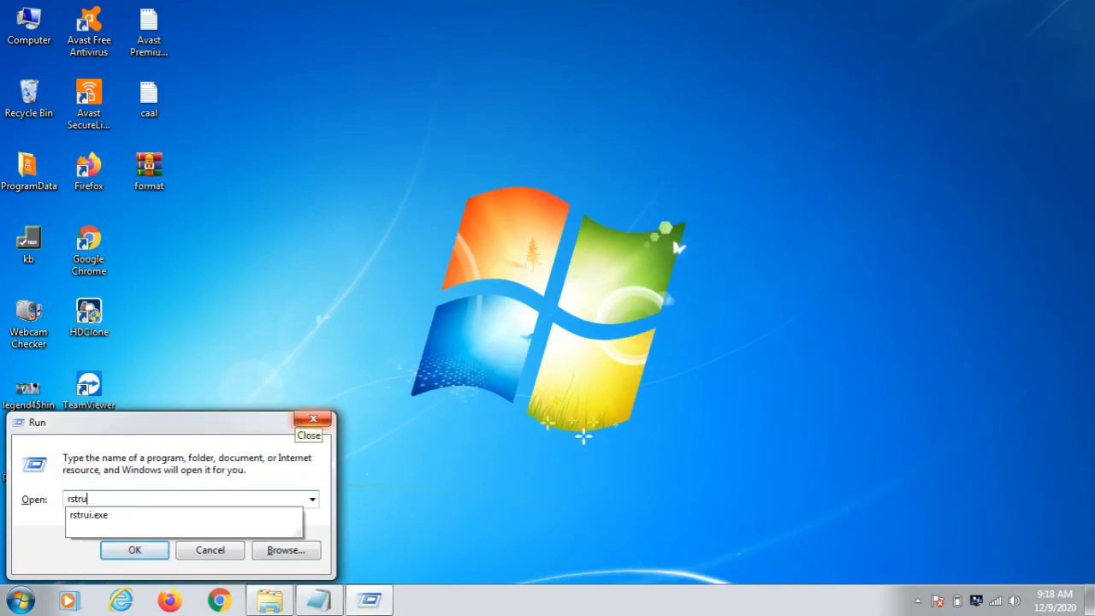
type("i.exe")
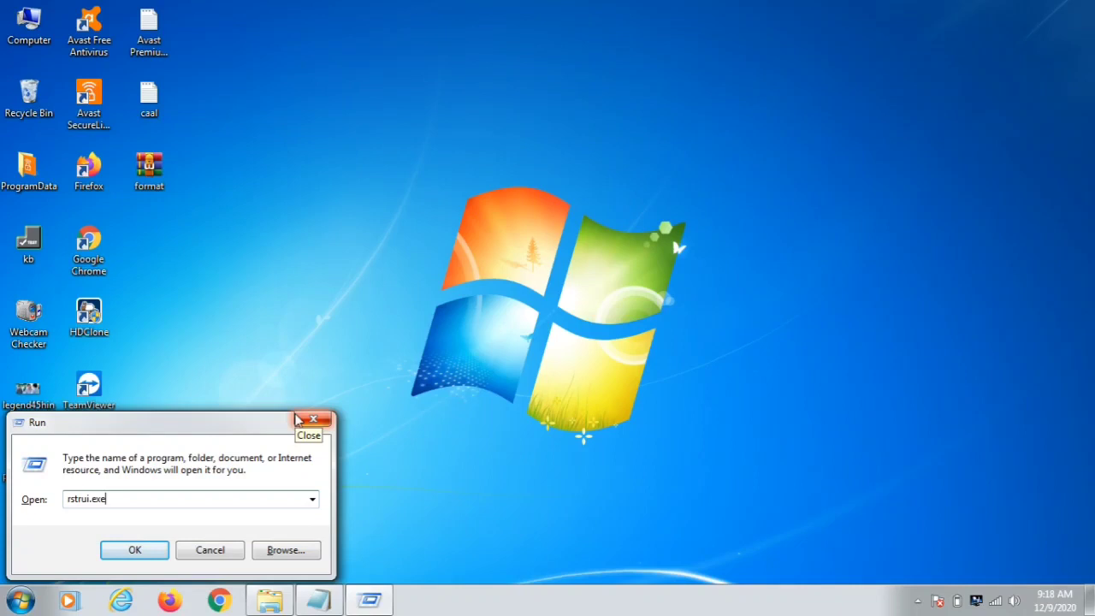
key("Return")
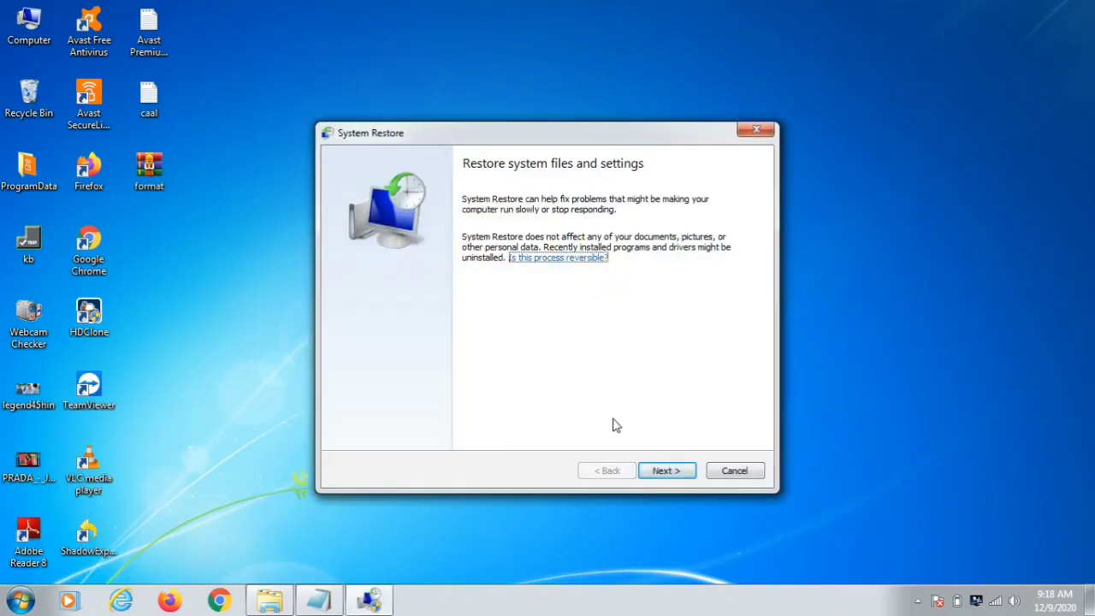
- Complete System Restore using the 9/9/2020 Installed DataNumen PSD Repair restore point
left_click(668, 476)
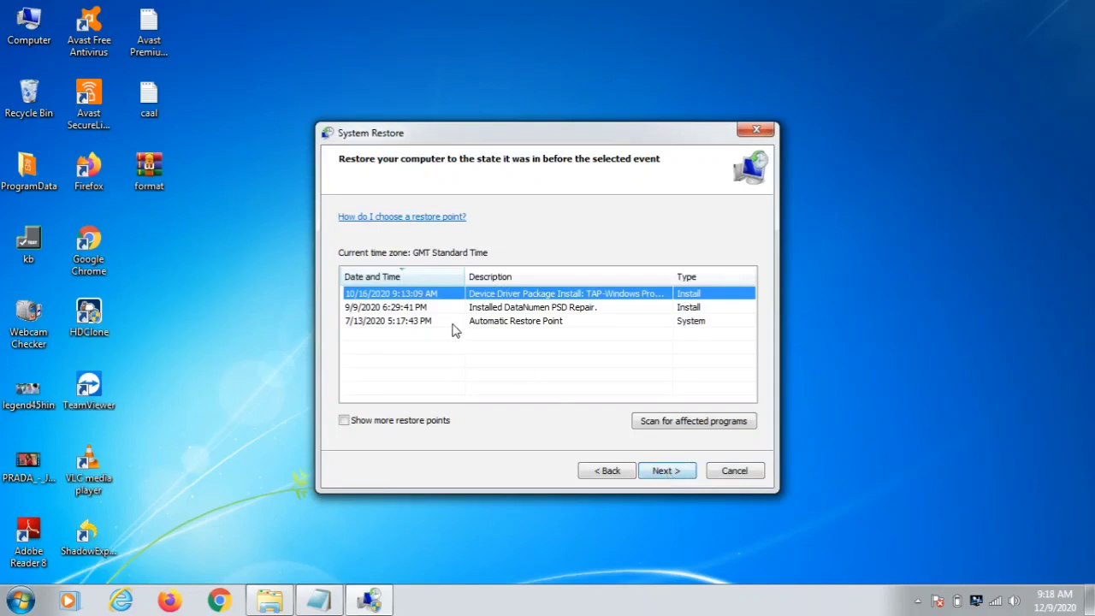
left_click(385, 308)
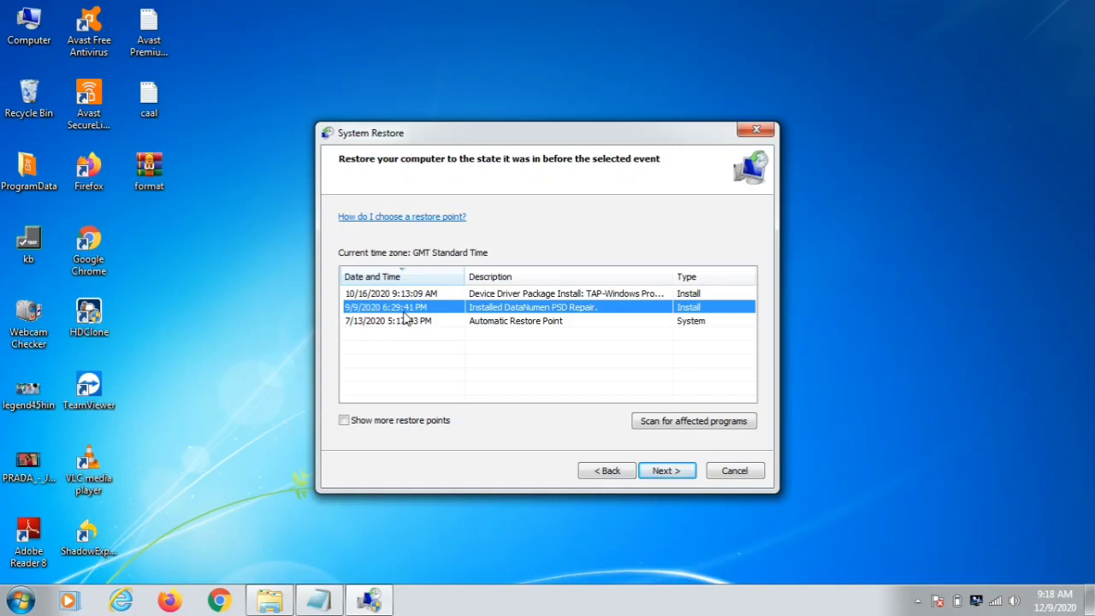
left_click(657, 472)
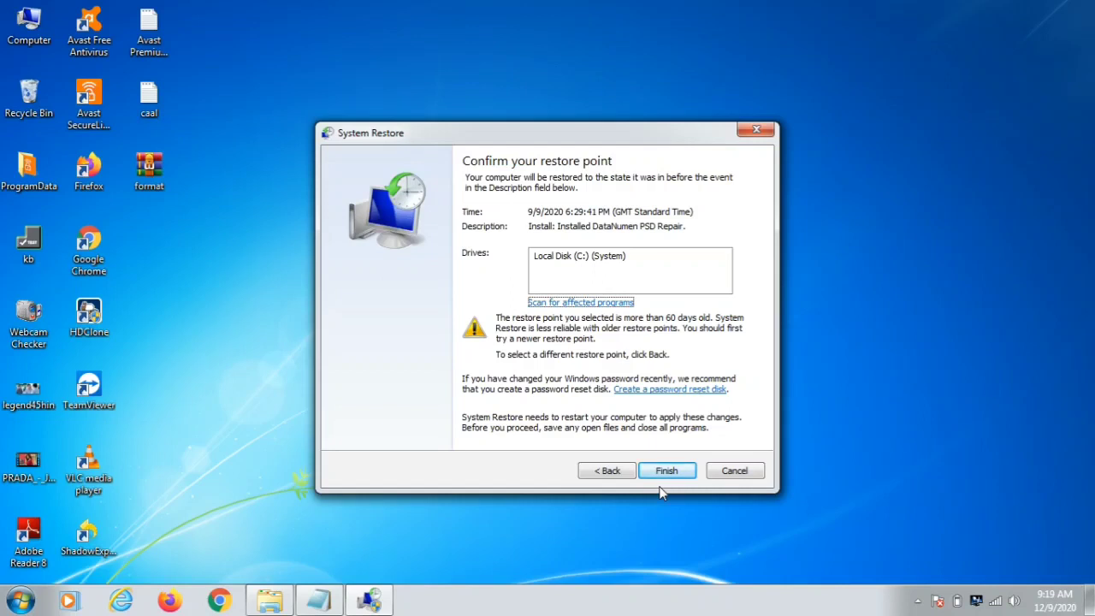
left_click(756, 129)
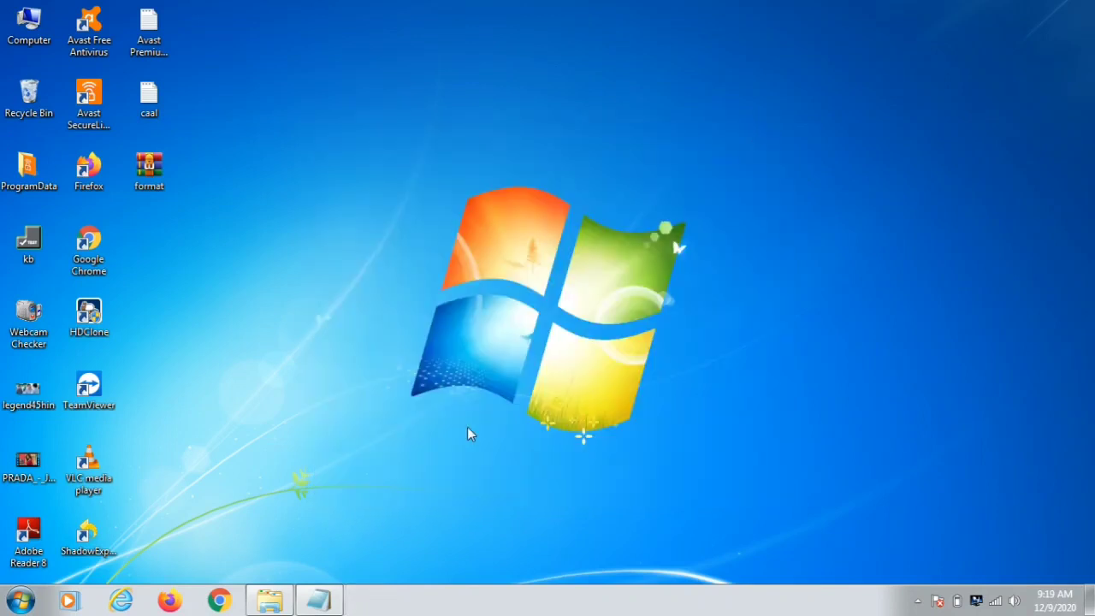
left_click(227, 603)
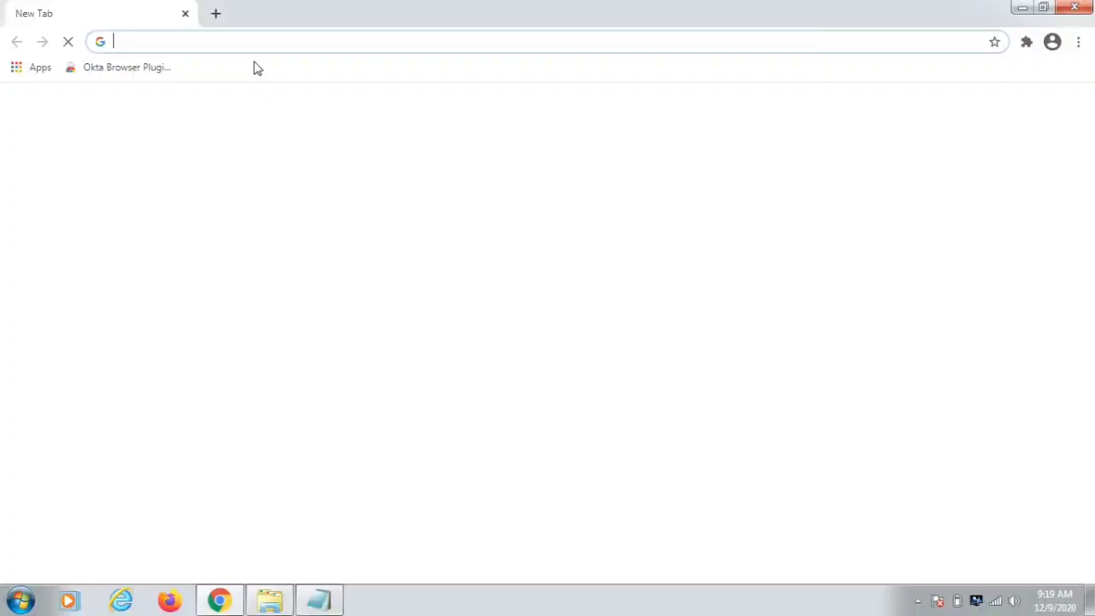
- Search 'shadow explorer download', open the ShadowExplorer.com Downloads page, then minimize Chrome
left_click(222, 45)
type("w")
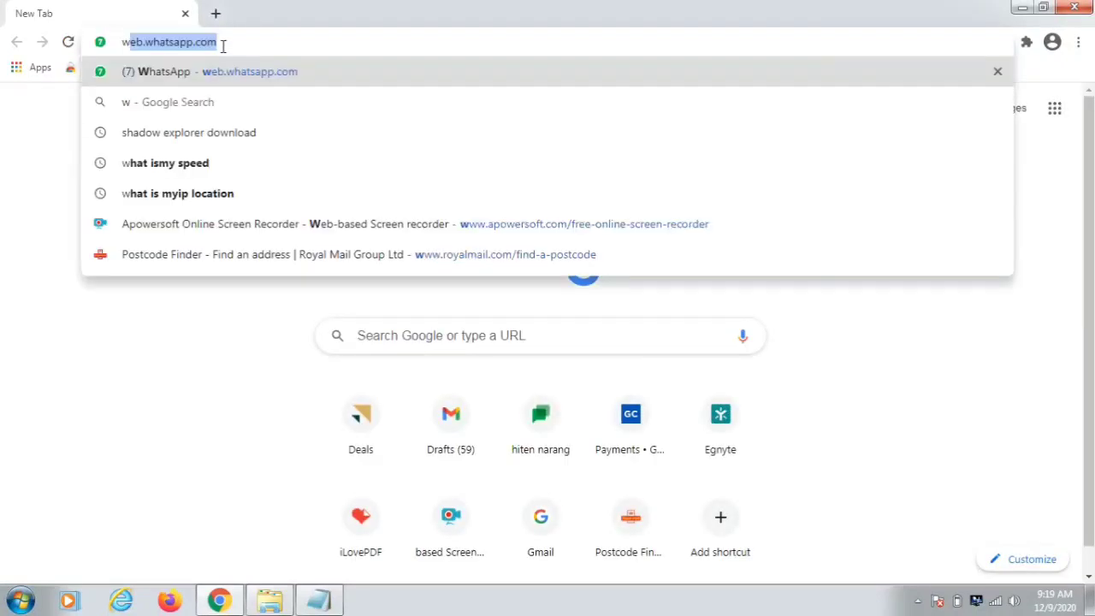
type("indows explie")
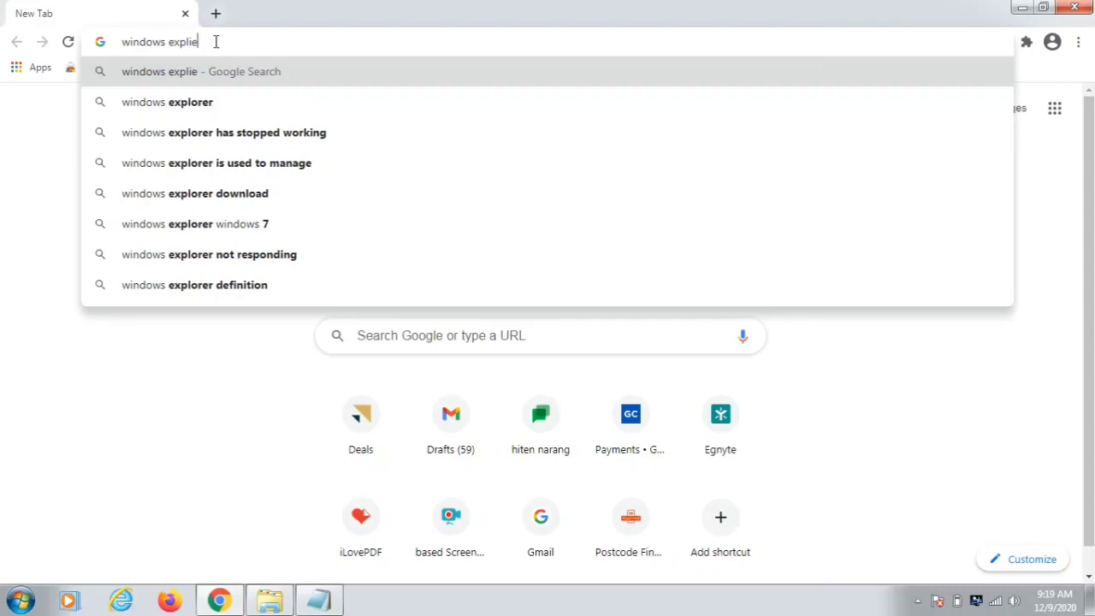
left_click_drag(212, 42, 109, 42)
key("BackSpace")
type("sh")
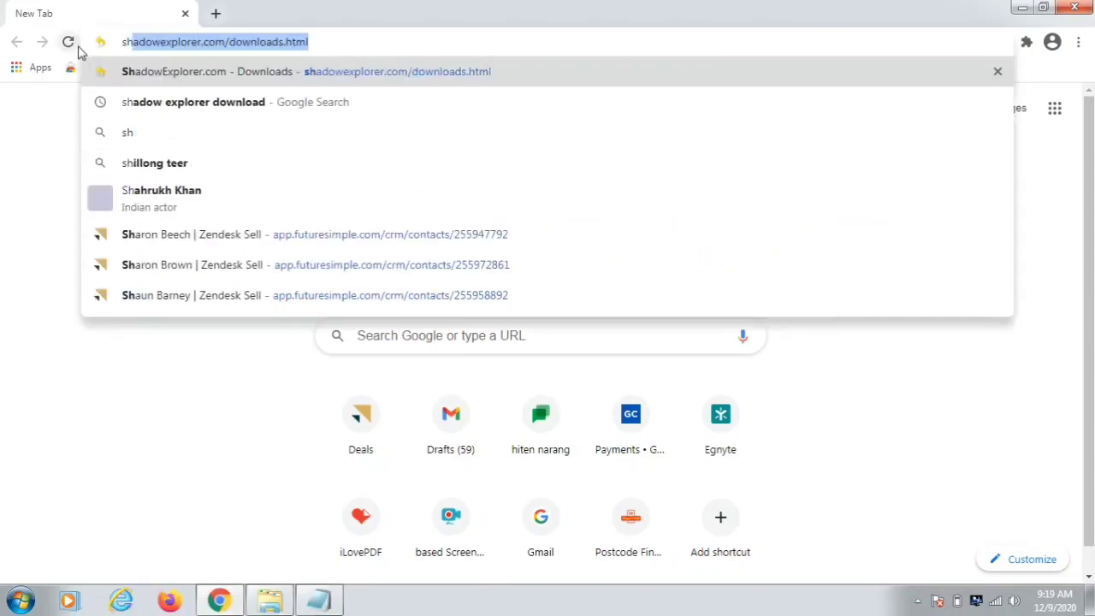
type("adow explo")
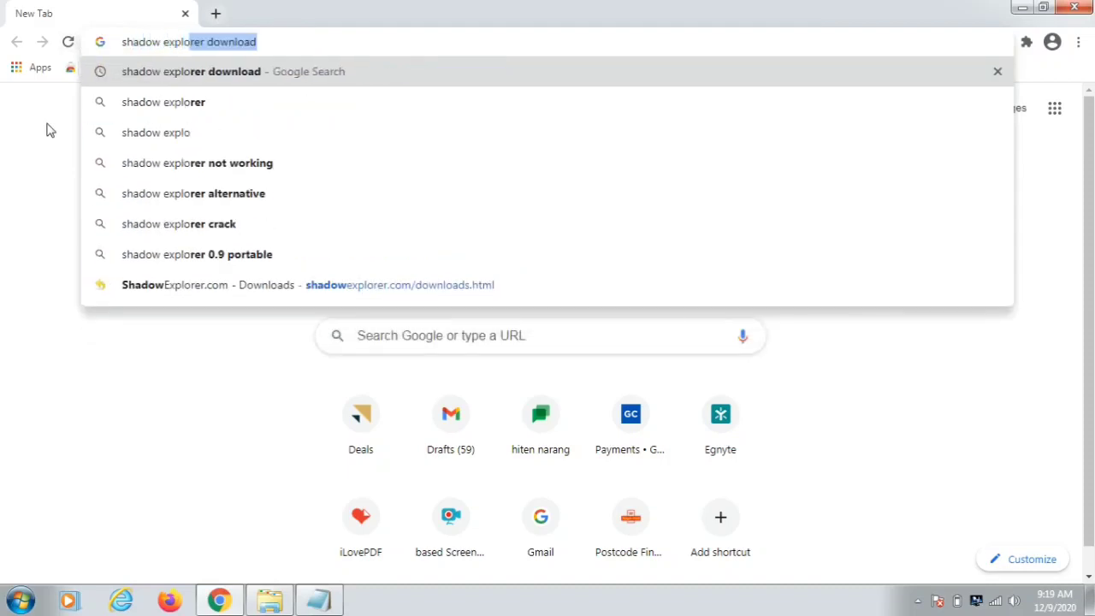
key("Return")
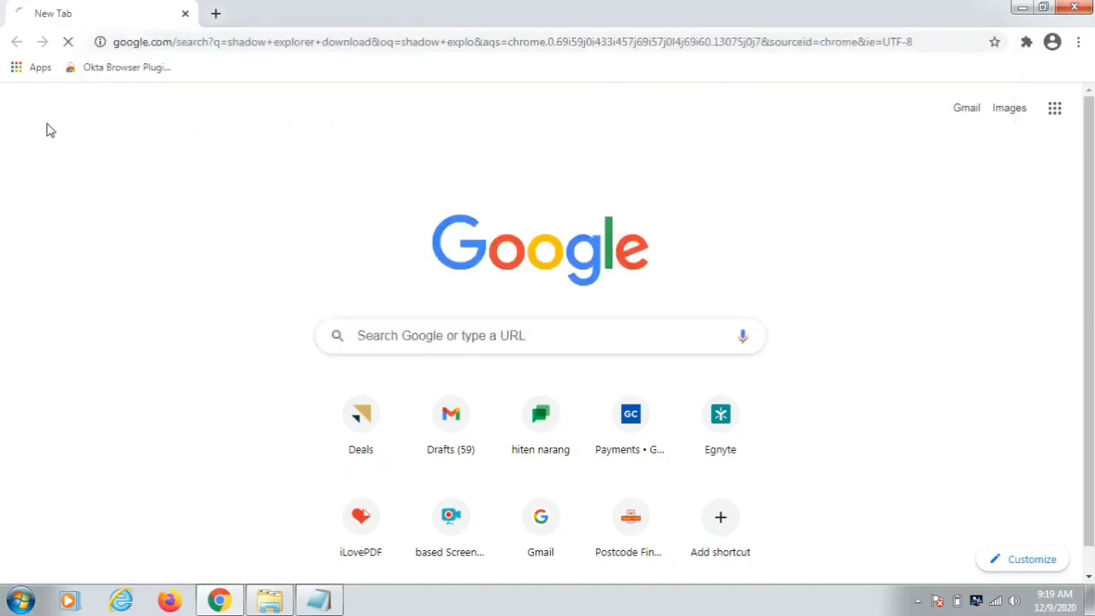
left_click(228, 225)
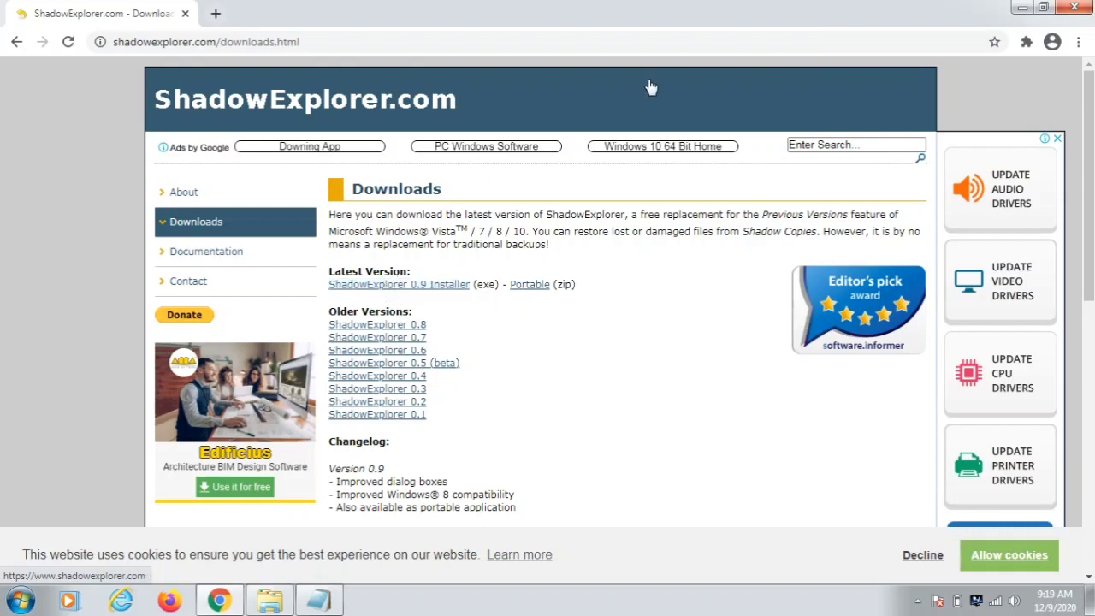
left_click(1021, 8)
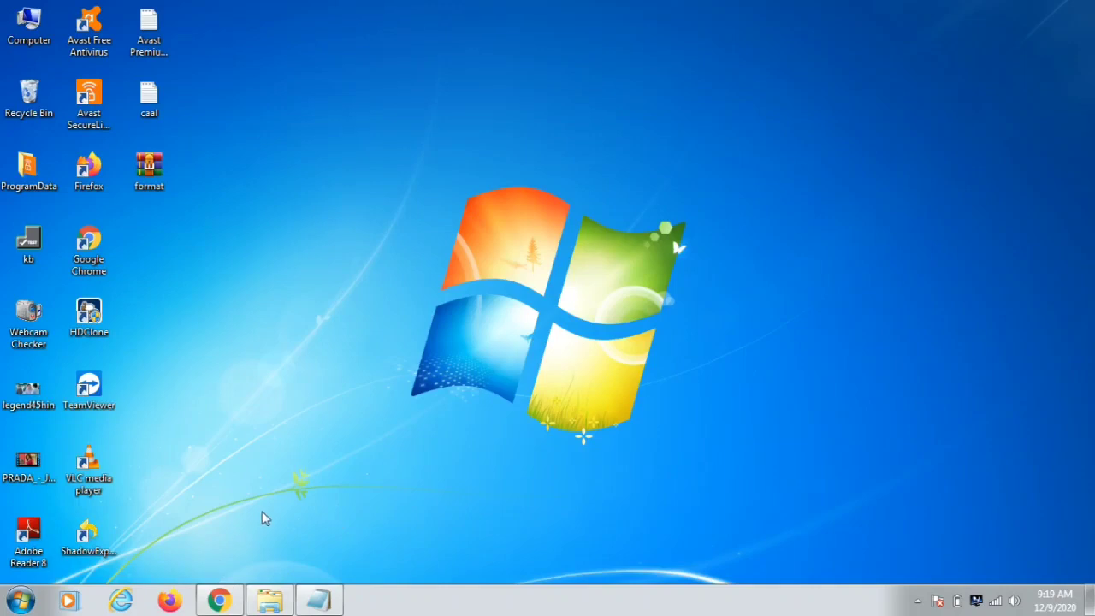
- Extract the testdisk zip archive in place in the igdm folder
left_click(269, 599)
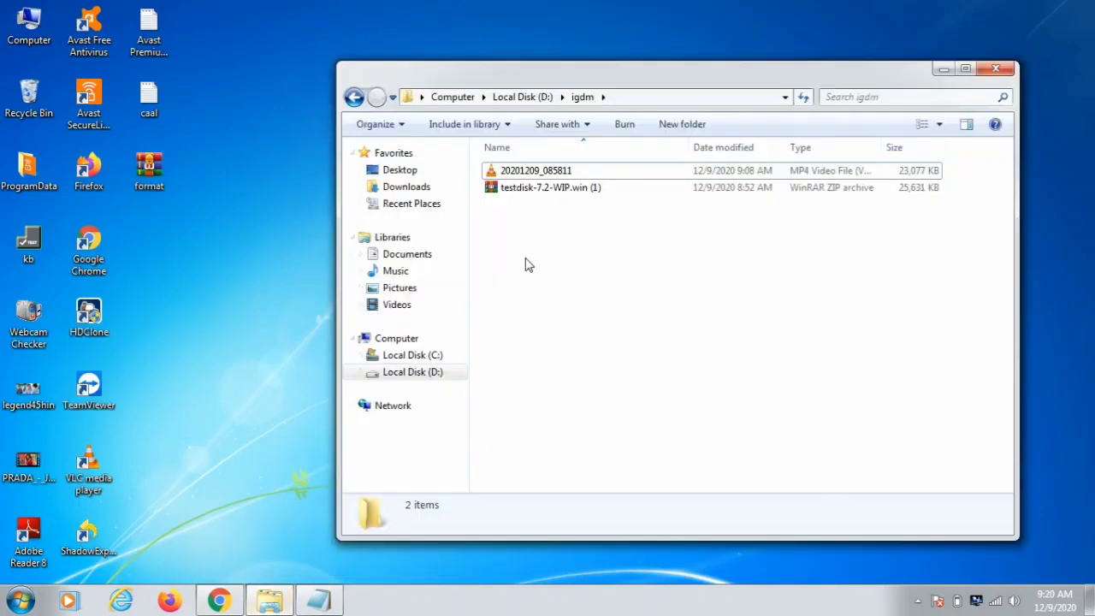
left_click(547, 188)
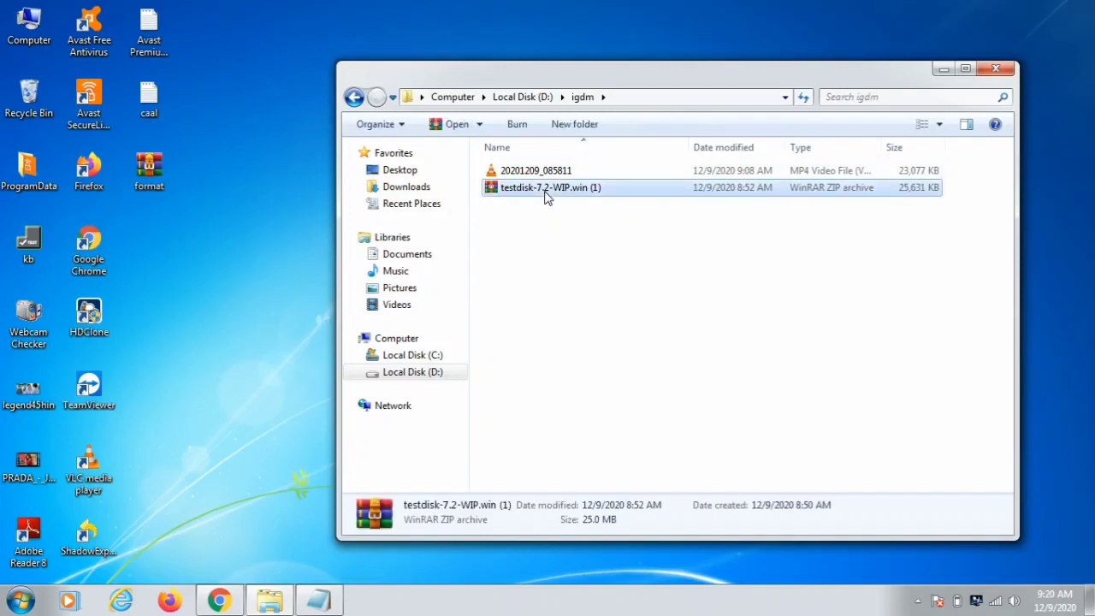
right_click(548, 196)
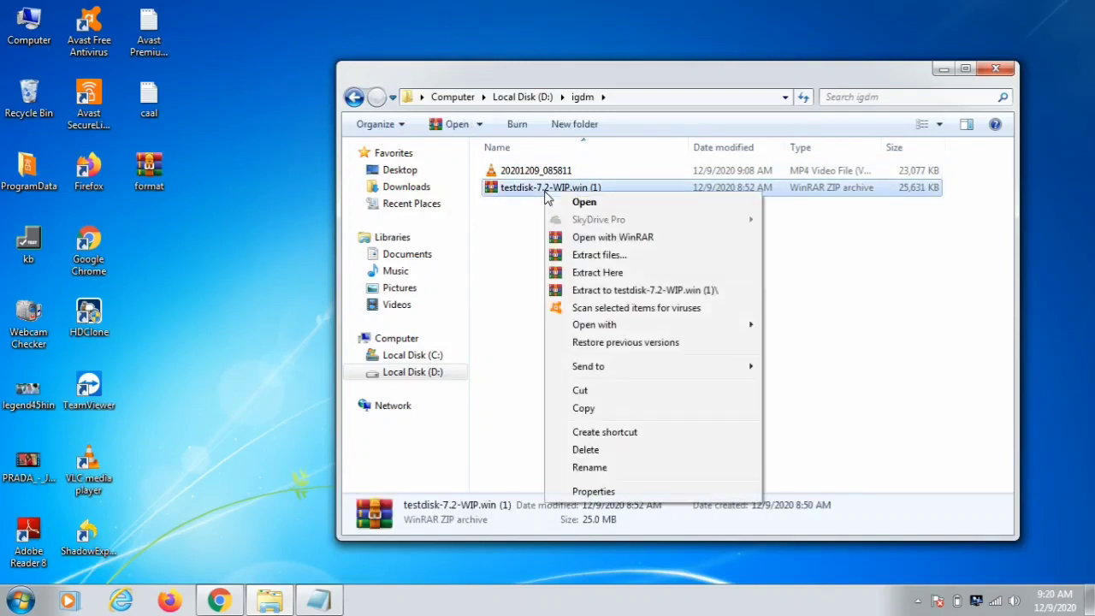
left_click(624, 274)
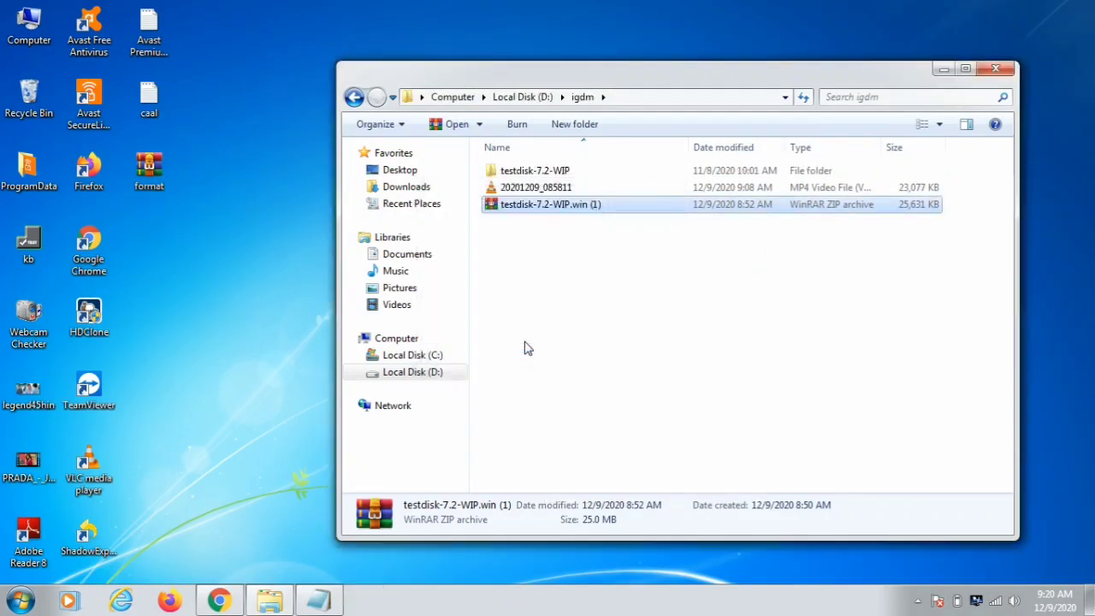
left_click(650, 284)
- Open the testdisk-7.2-WIP folder and launch qphotorec_win
double_click(531, 171)
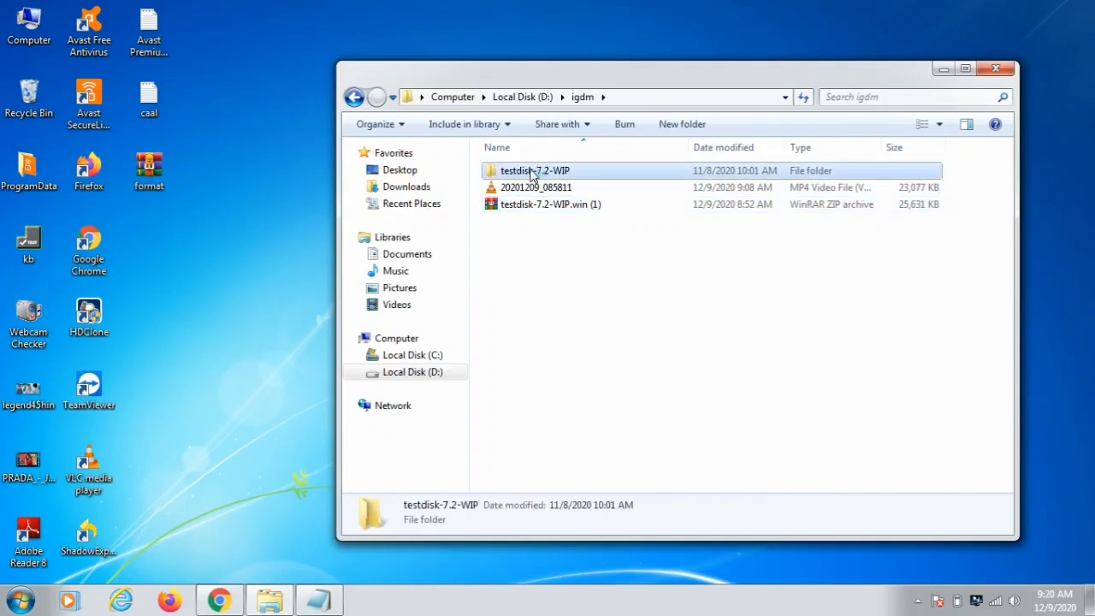
left_click_drag(1006, 227, 1012, 408)
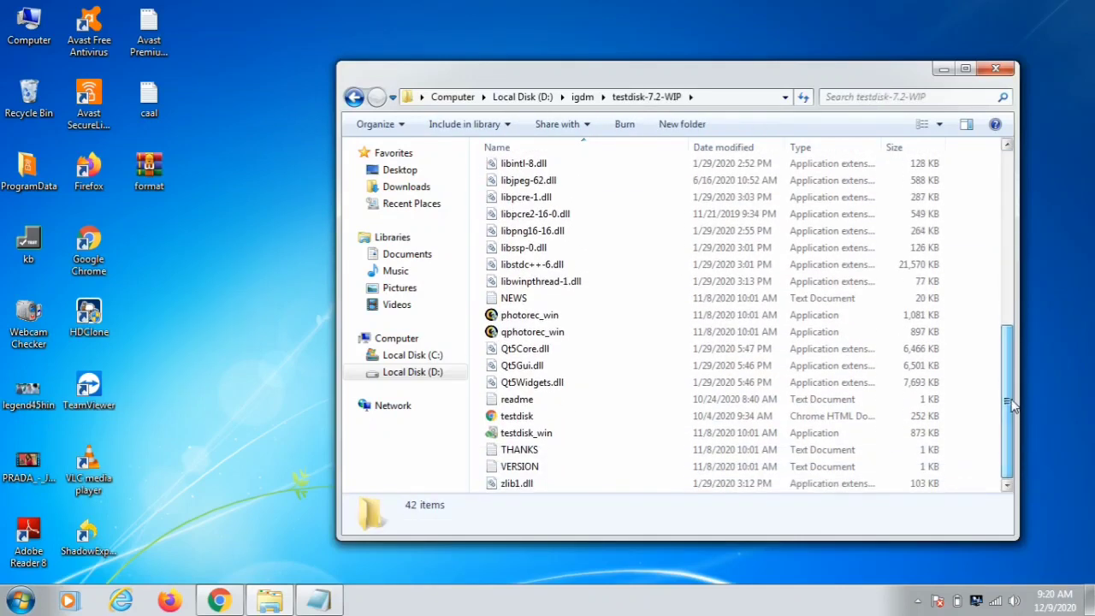
mouse_move(547, 340)
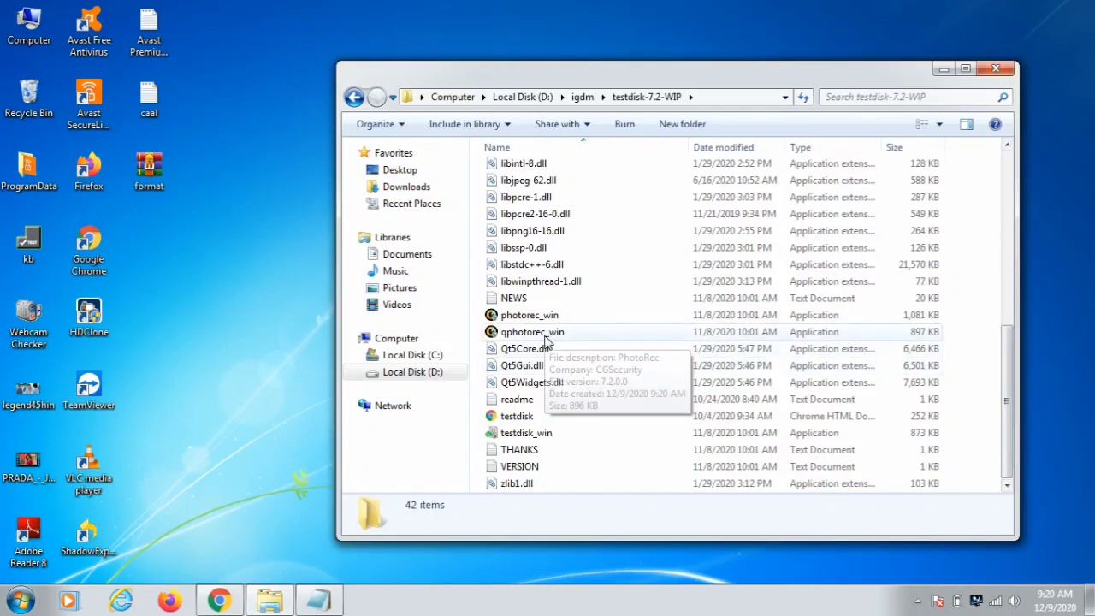
left_click(537, 339)
right_click(536, 339)
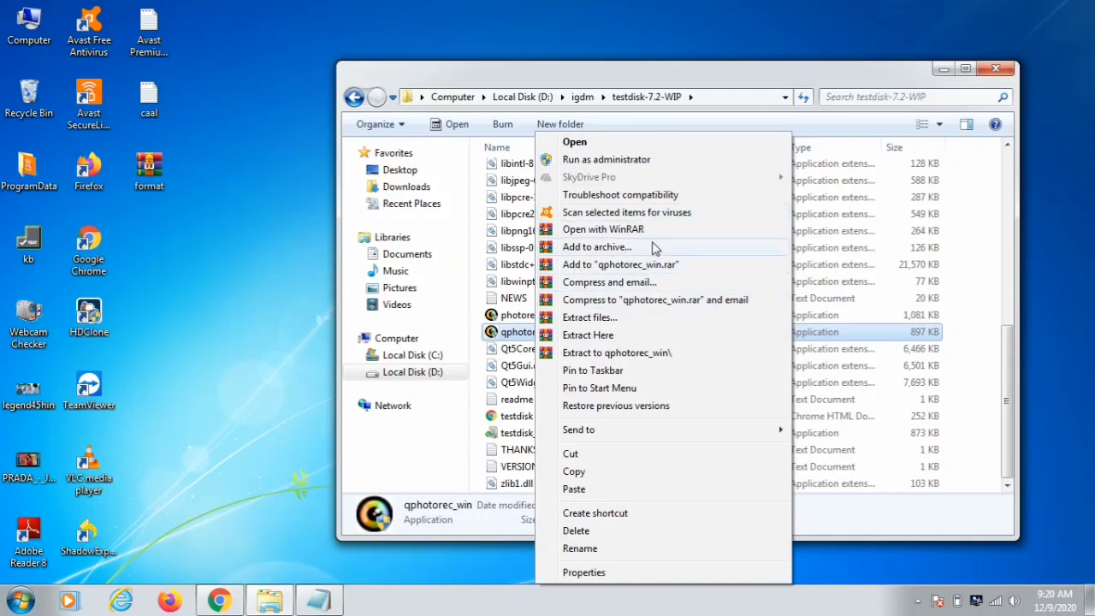
left_click(586, 143)
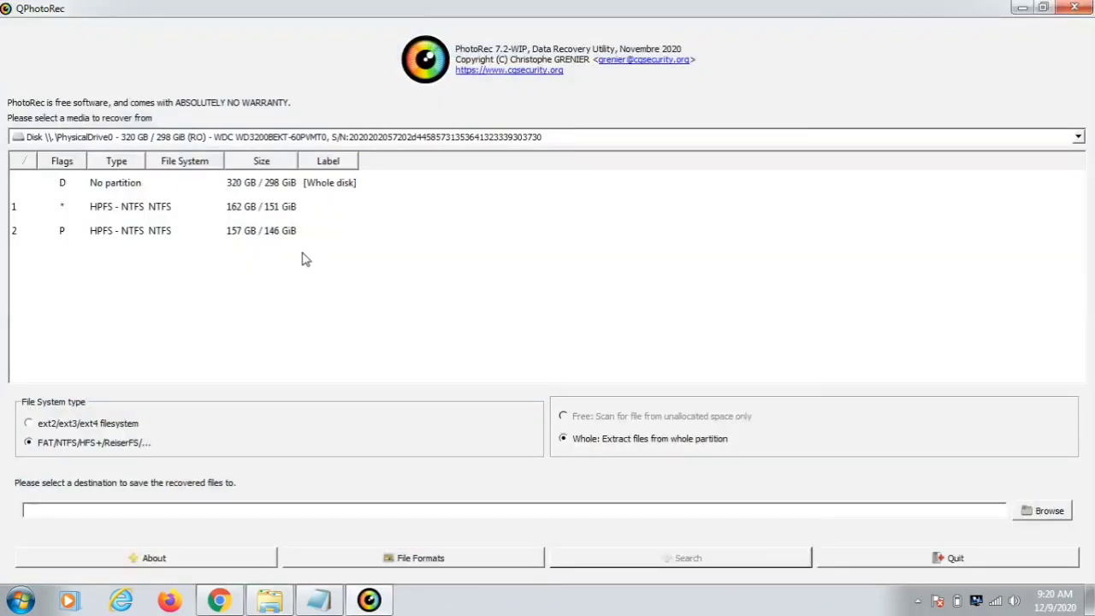
- Select No partition [Whole disk] as the source and reset all file formats
left_click(134, 190)
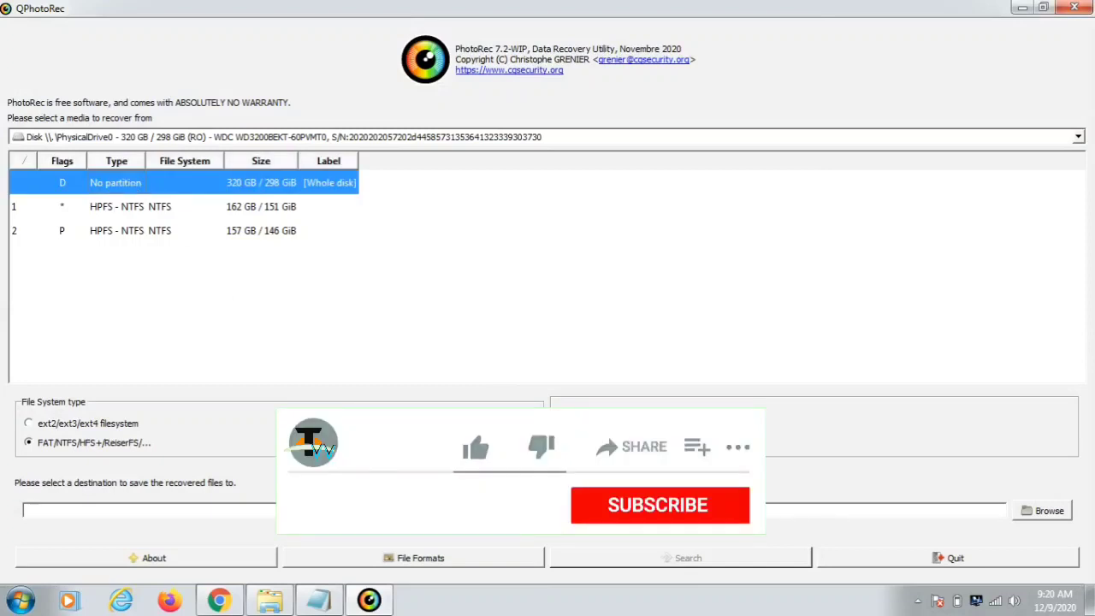
left_click(454, 557)
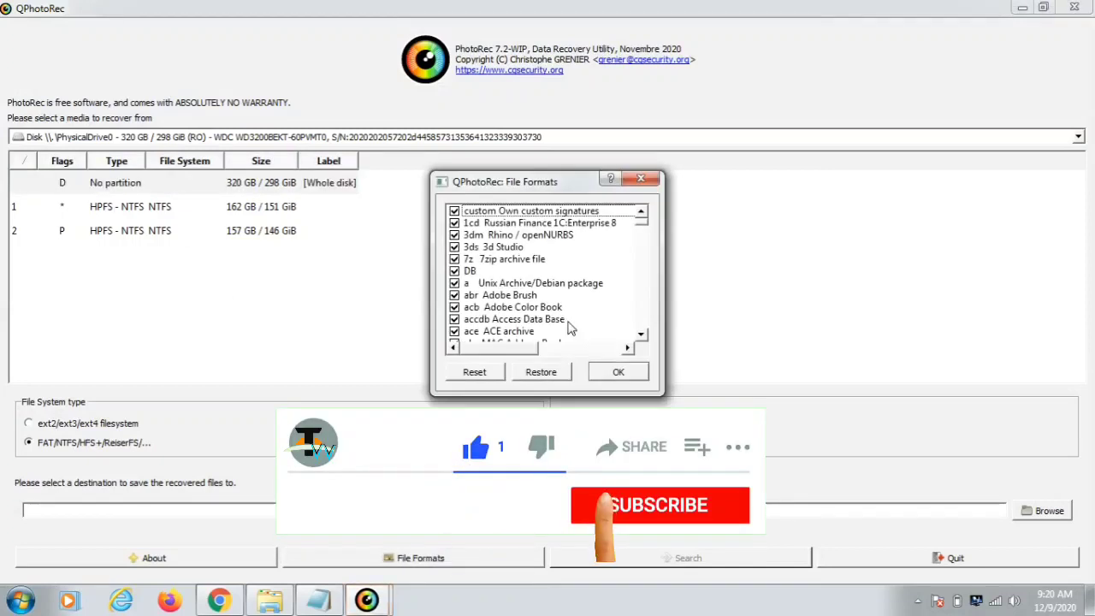
left_click(473, 372)
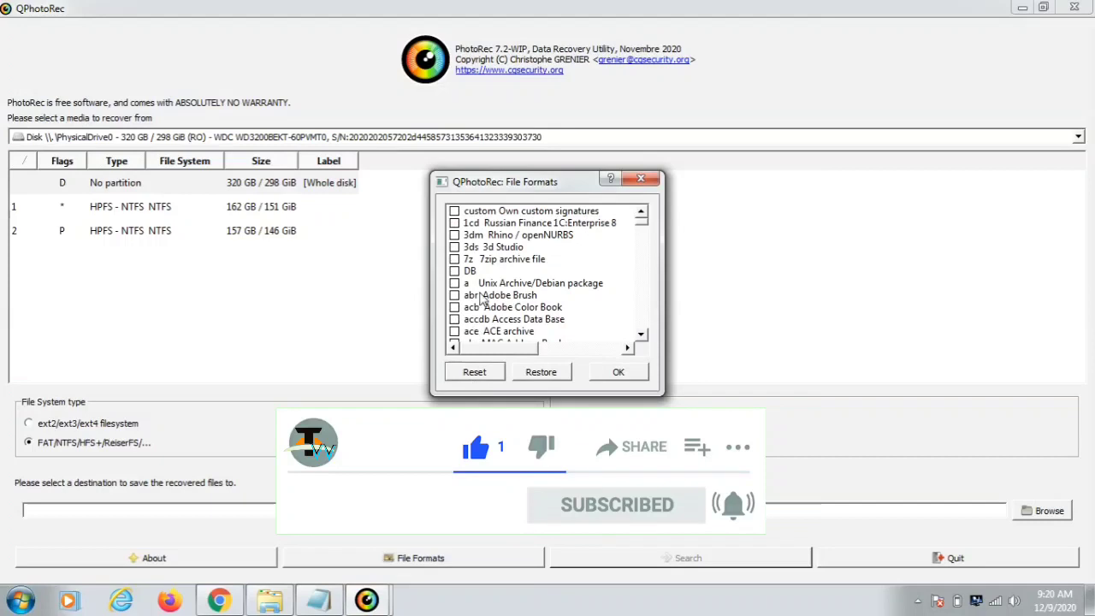
- Enable only the png and pdf file formats and confirm
left_click(484, 259)
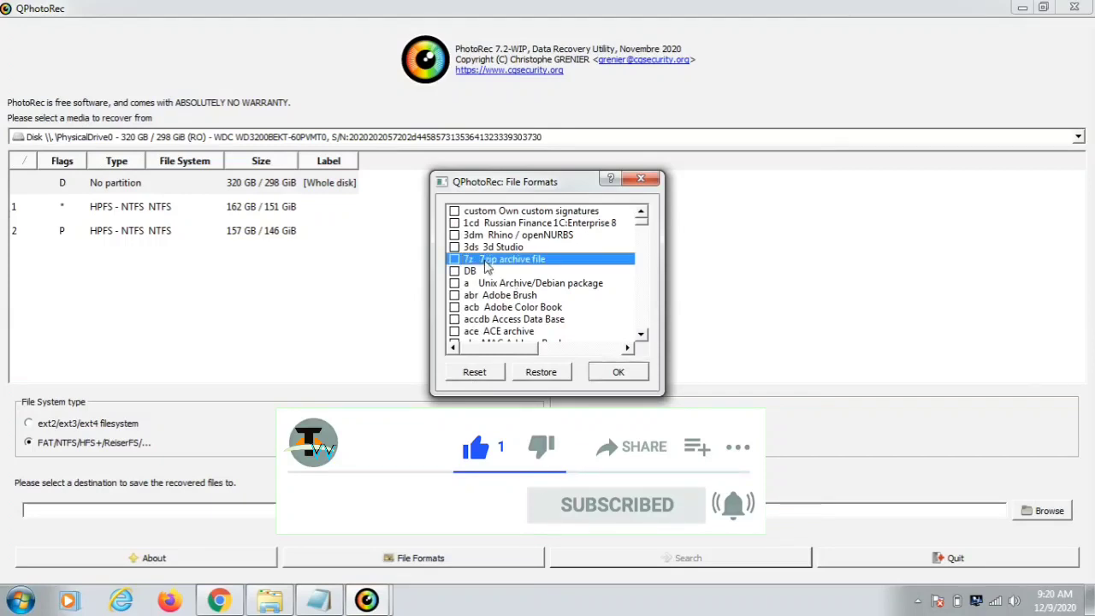
key("p")
key("p")
key("n")
key("g")
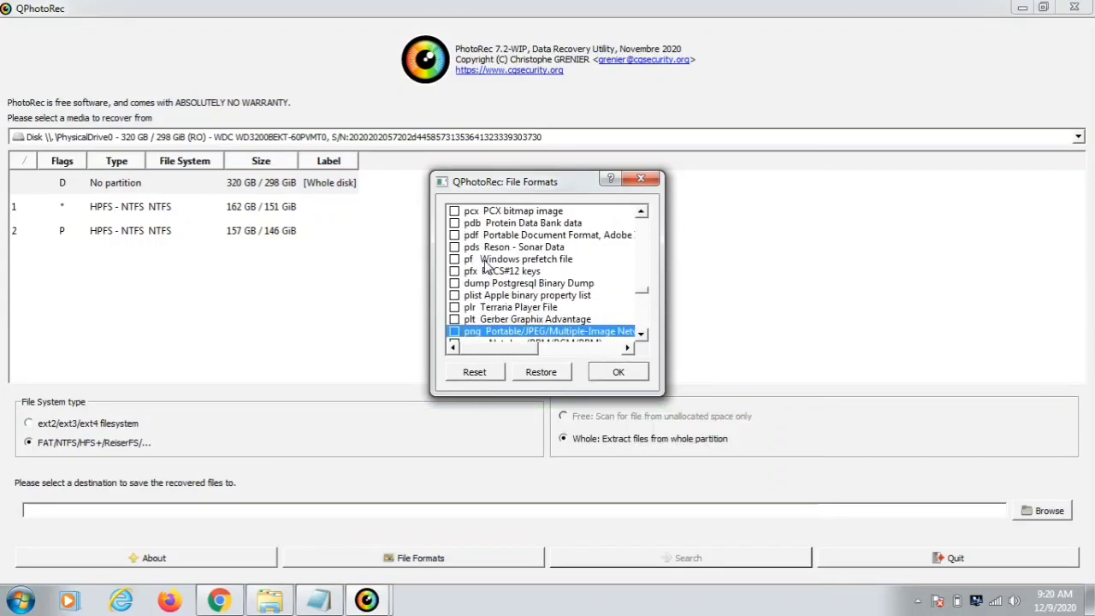
left_click(455, 332)
left_click(498, 286)
key("p")
key("d")
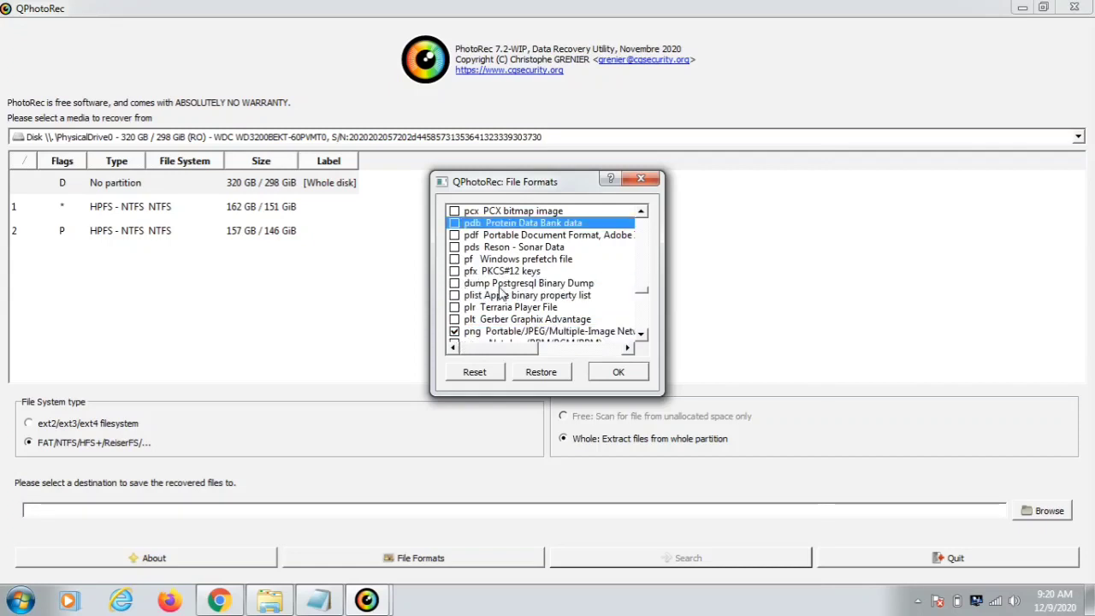
key("f")
left_click(454, 236)
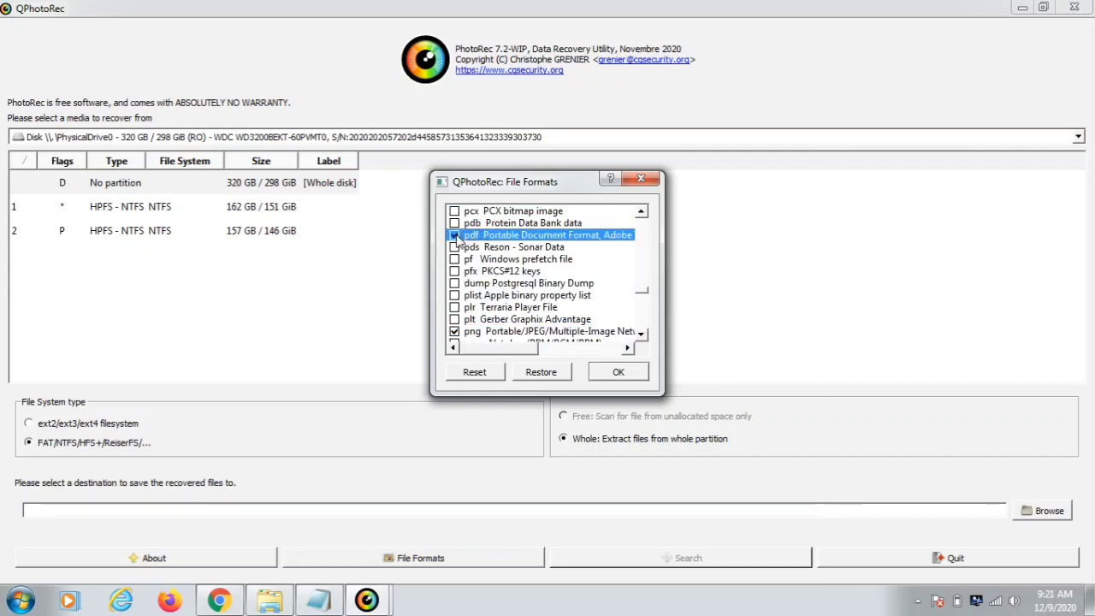
left_click(620, 372)
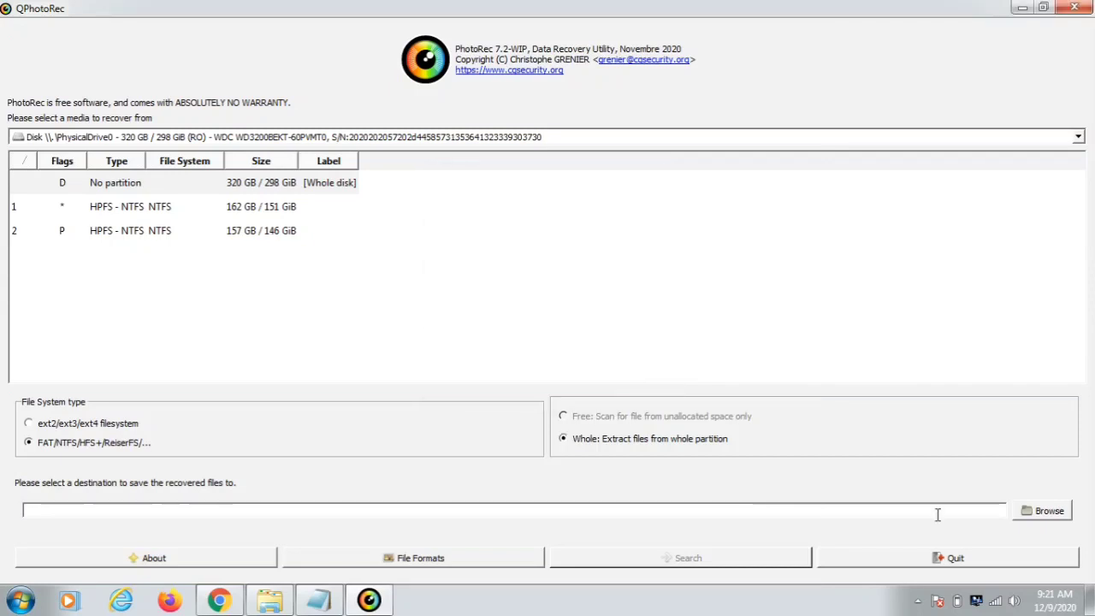
left_click(1034, 510)
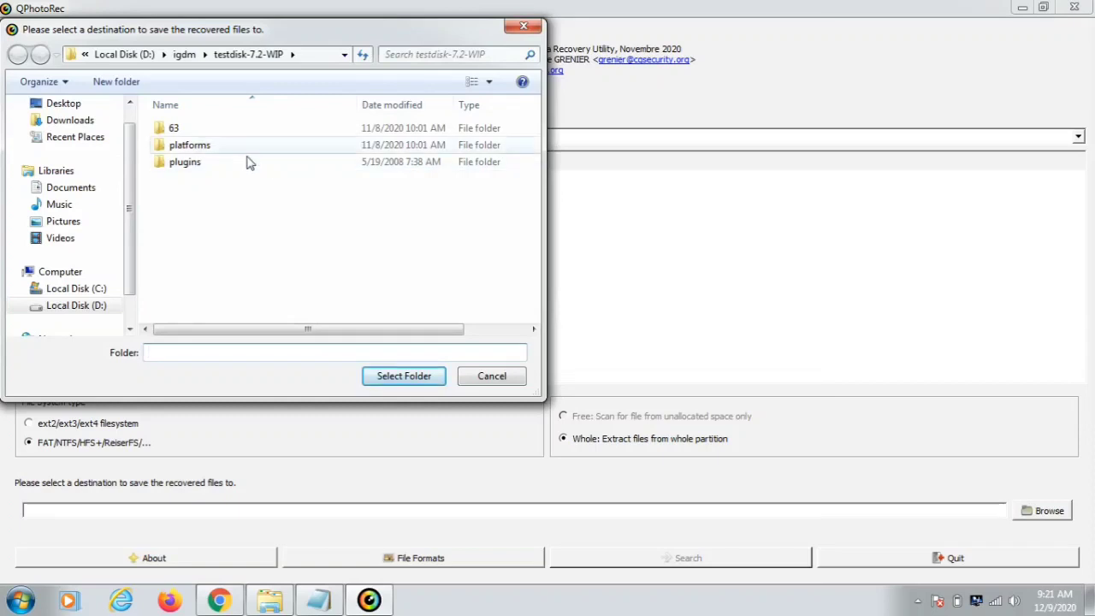
- Set a new 'rec' folder in testdisk-7.2-WIP as destination and start the search
left_click(117, 83)
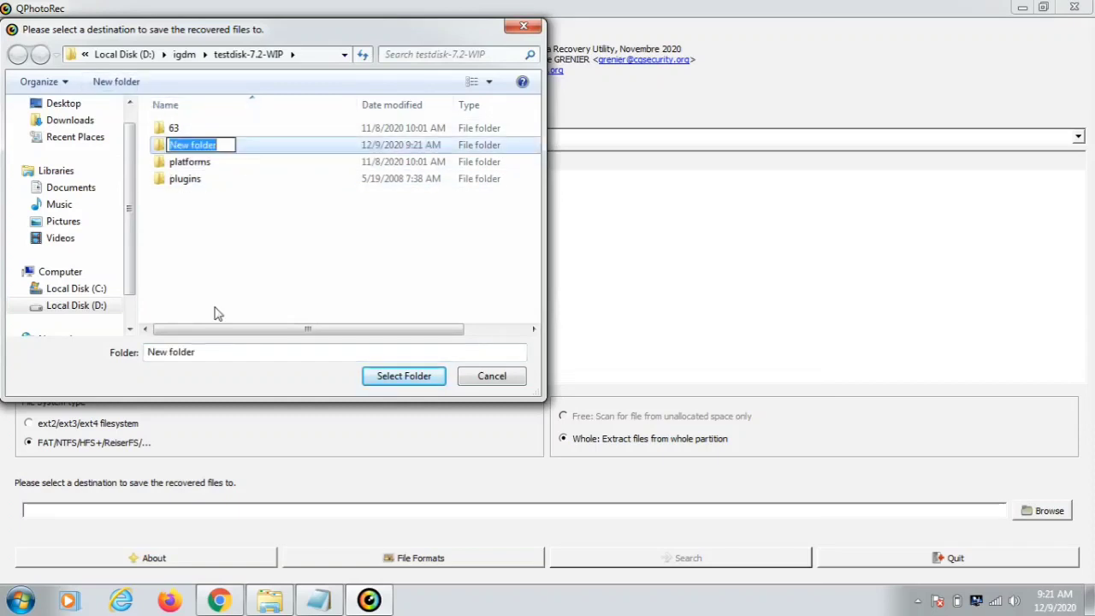
key("BackSpace")
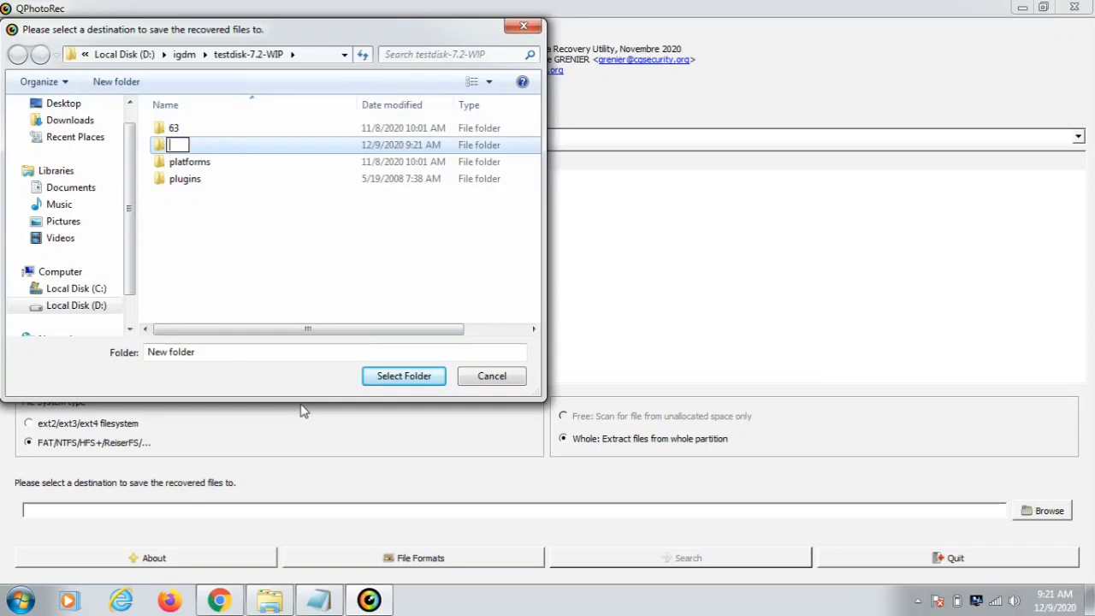
type("rec")
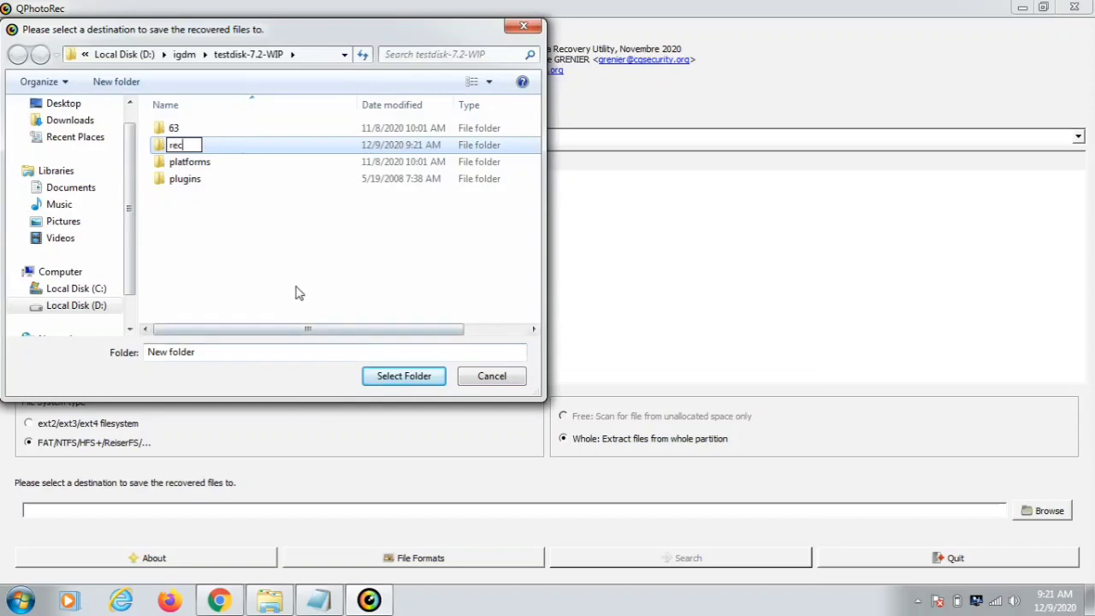
left_click(249, 202)
double_click(224, 183)
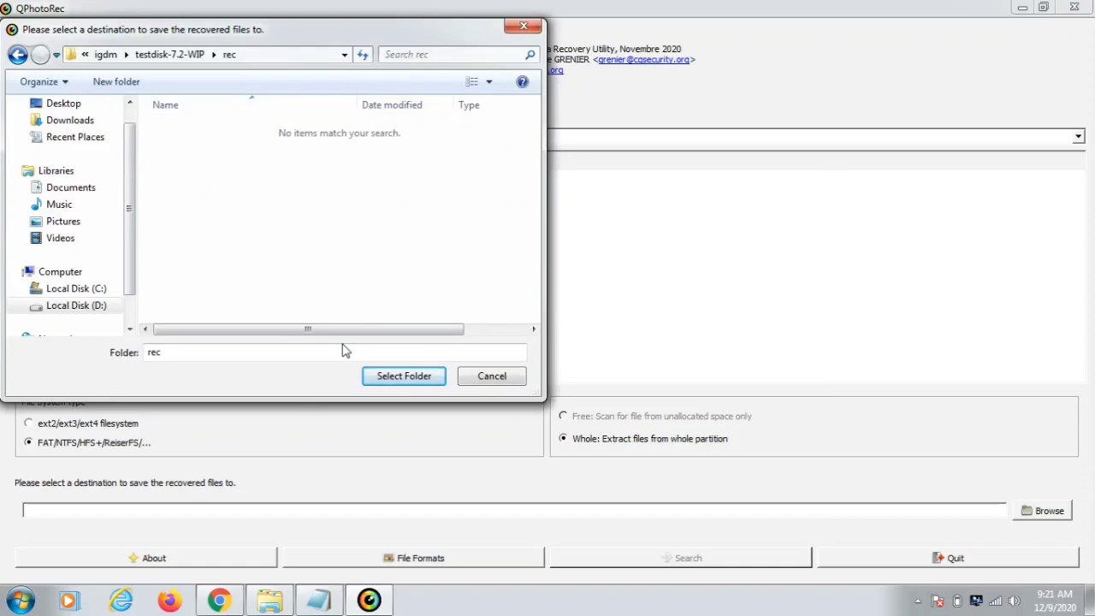
left_click(416, 378)
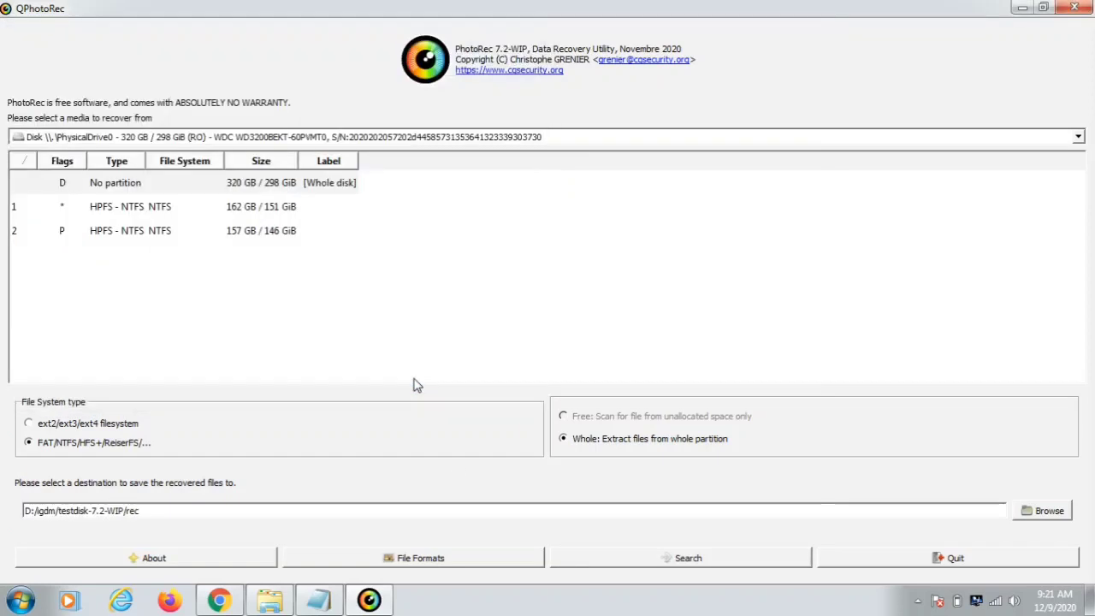
left_click(662, 560)
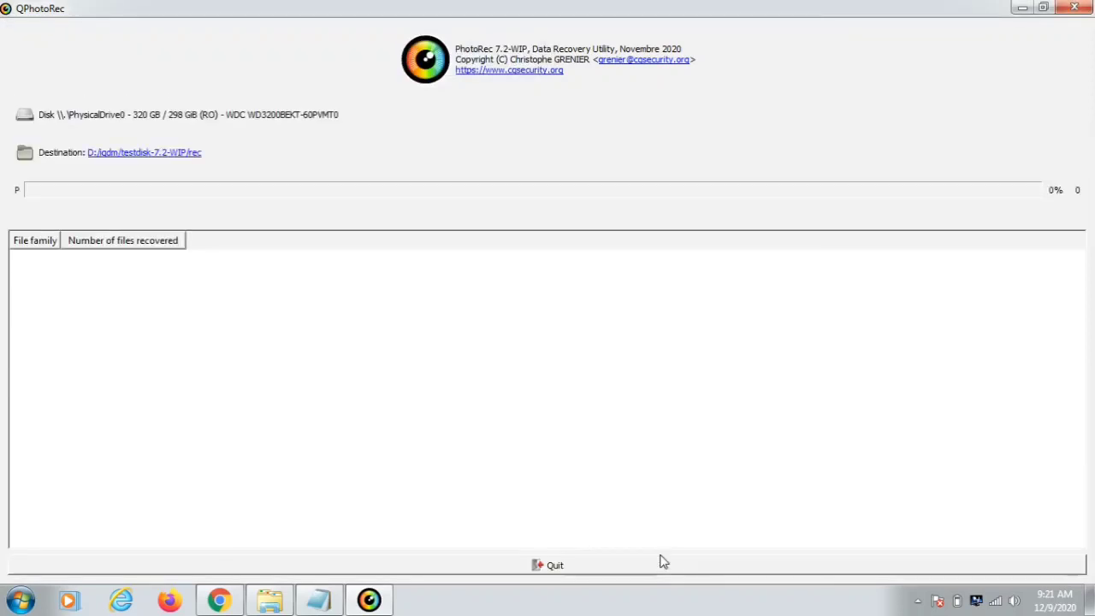